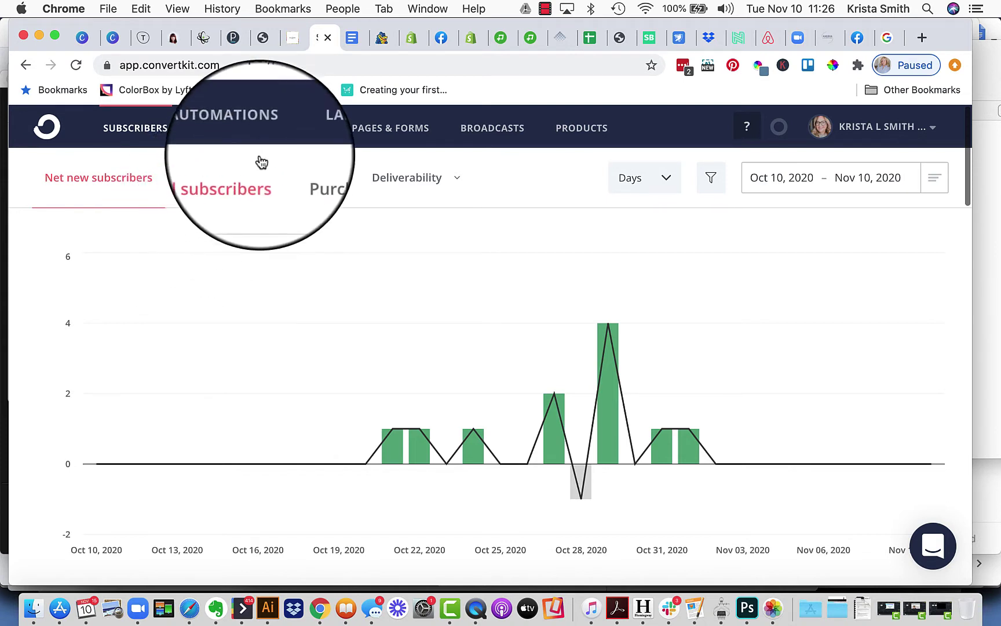
Create a new email sequence named "Her Template Shop, Welcome Kit"
left_click(243, 131)
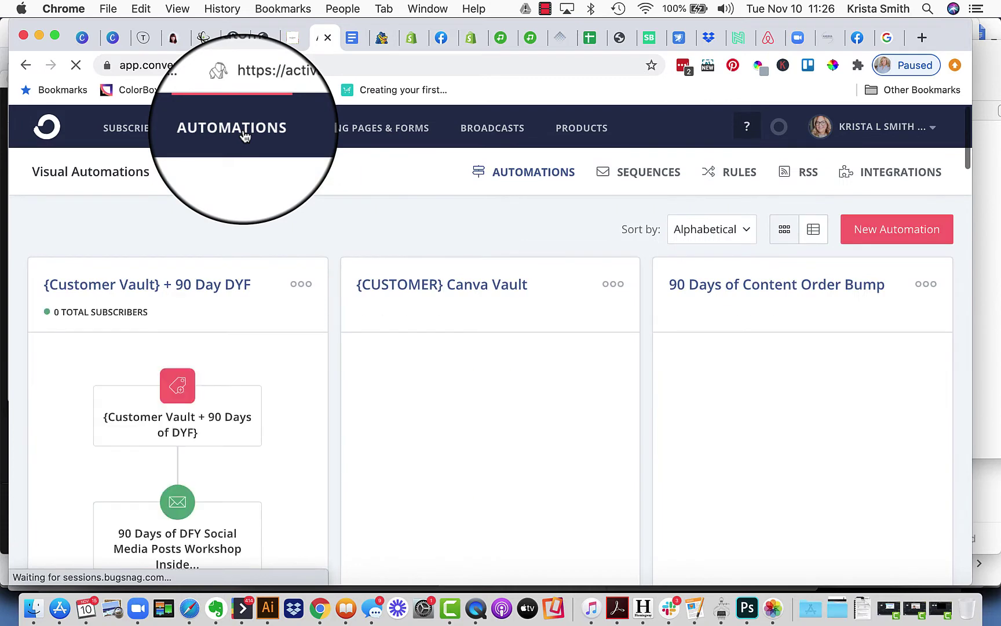
left_click(648, 173)
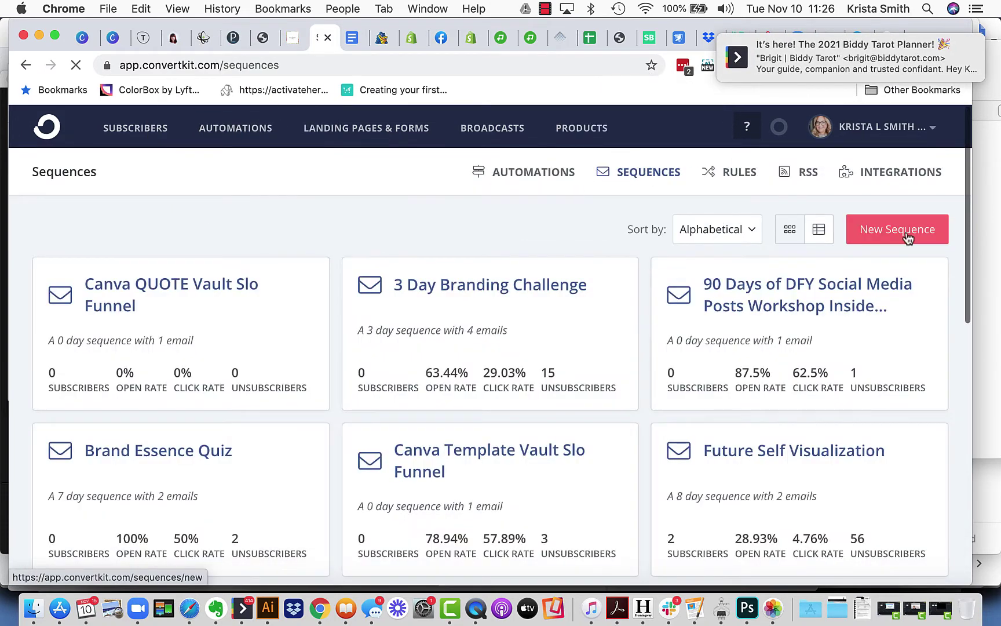
left_click(899, 230)
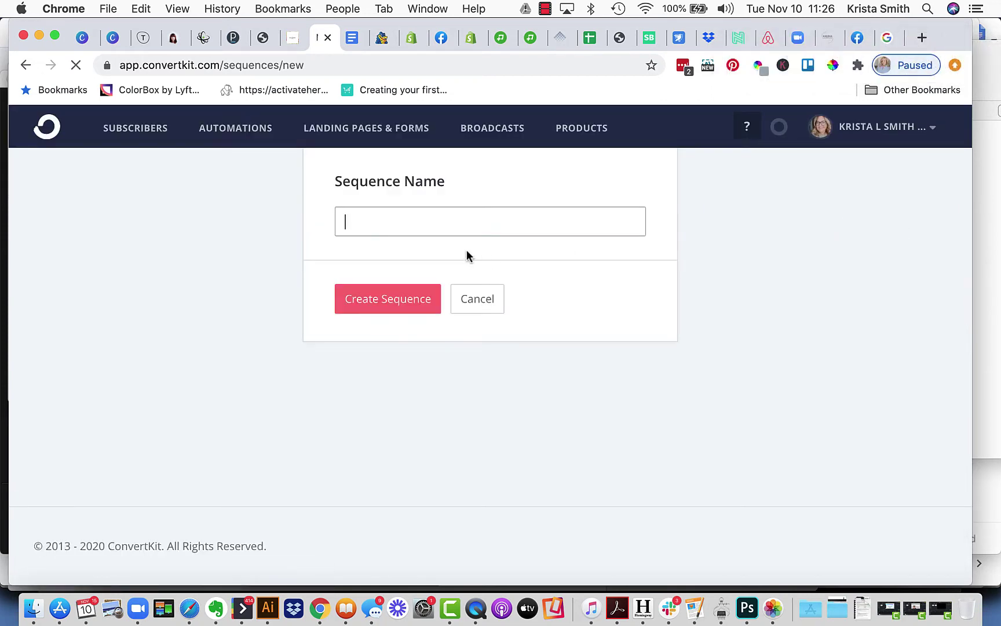
type("H")
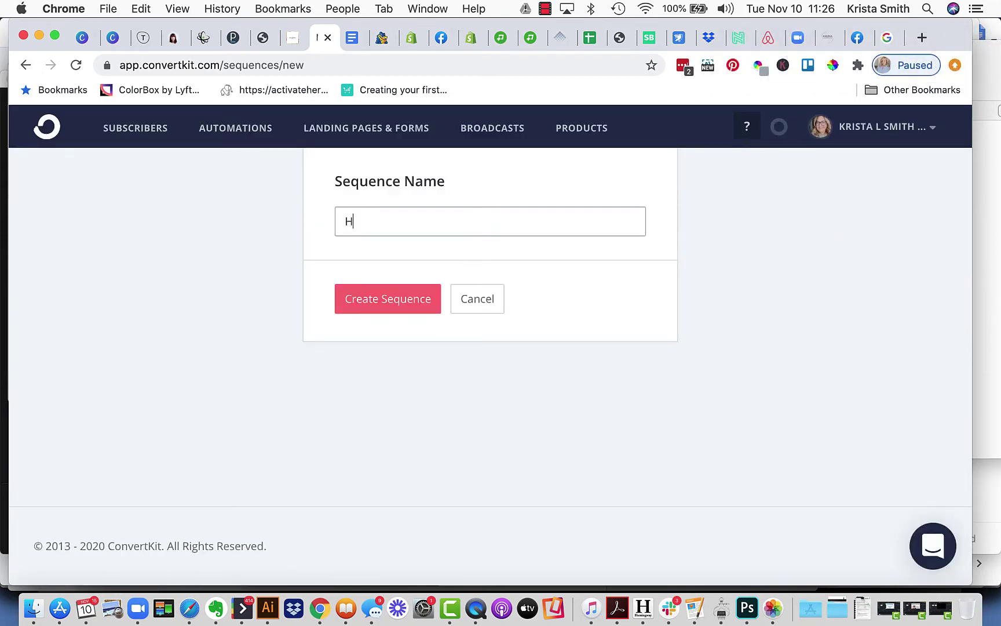
type("er Template Shop, ")
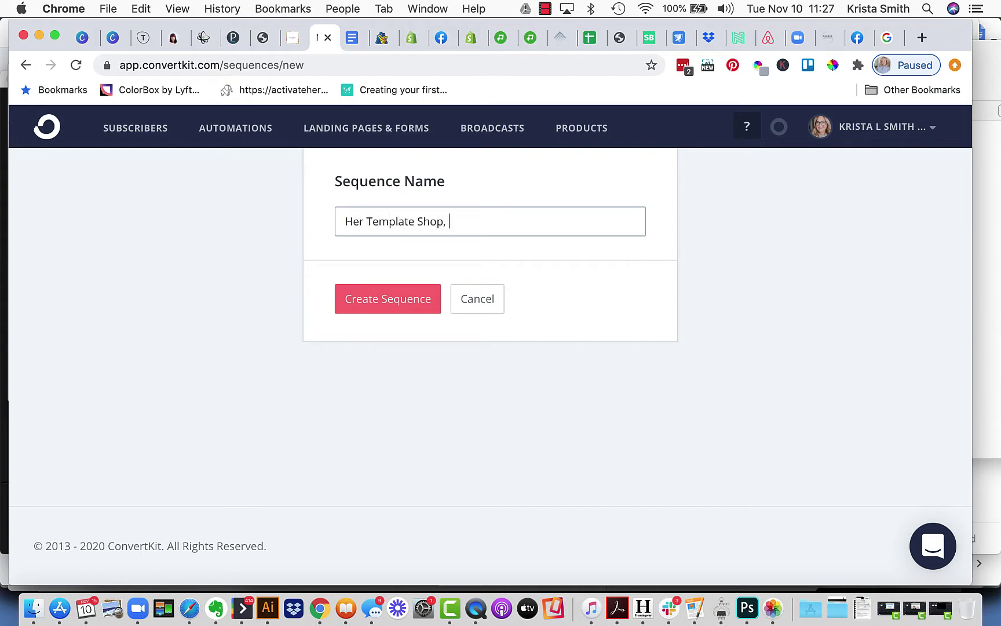
type("Welcome Kit")
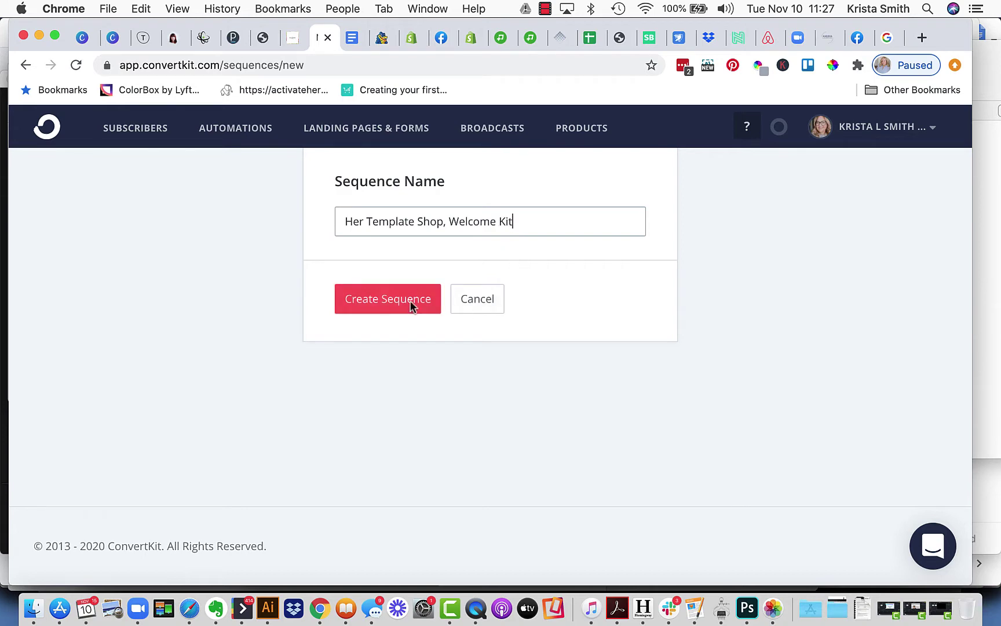
left_click(375, 302)
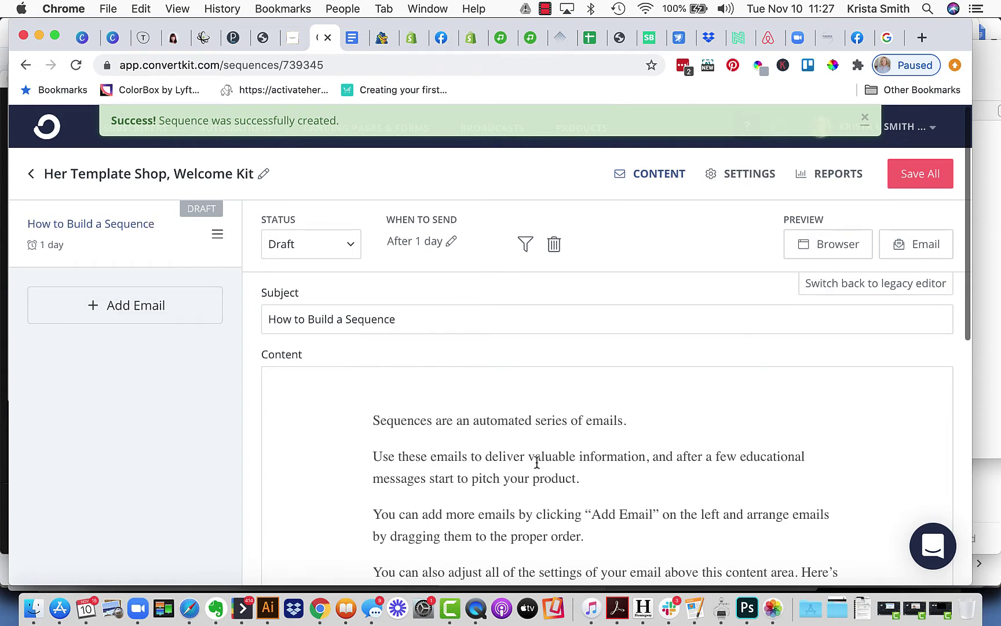
Set the sequence's first email to send 0 days after the last email
left_click(450, 244)
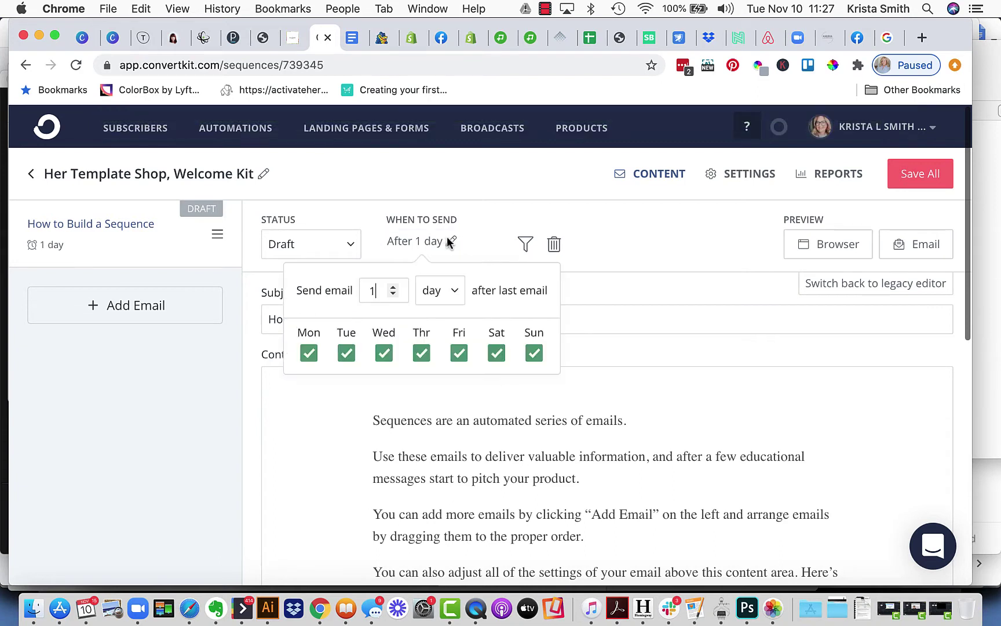
left_click_drag(383, 288, 364, 289)
type("0")
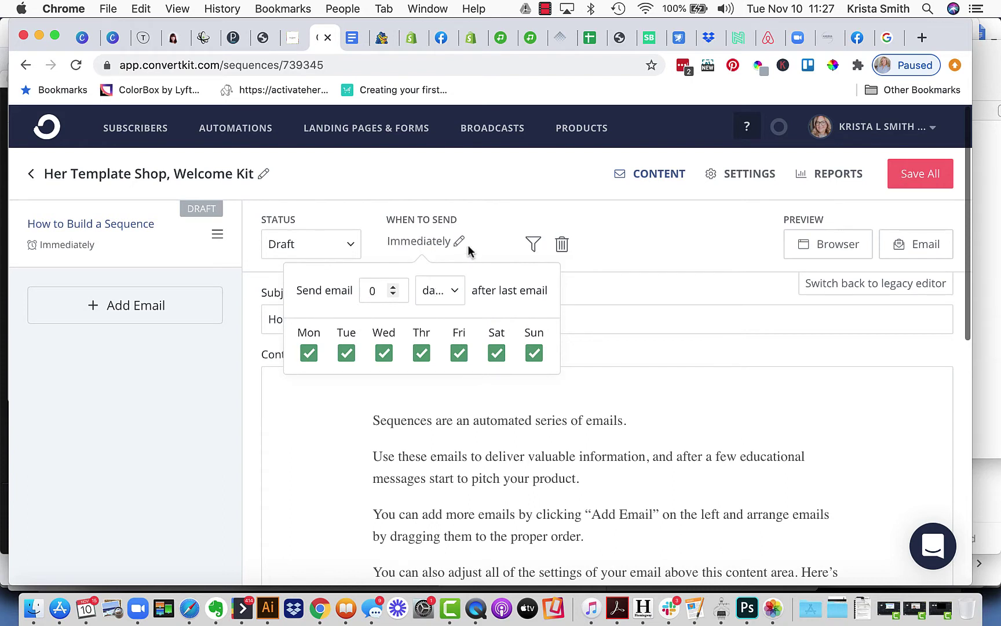
left_click(547, 429)
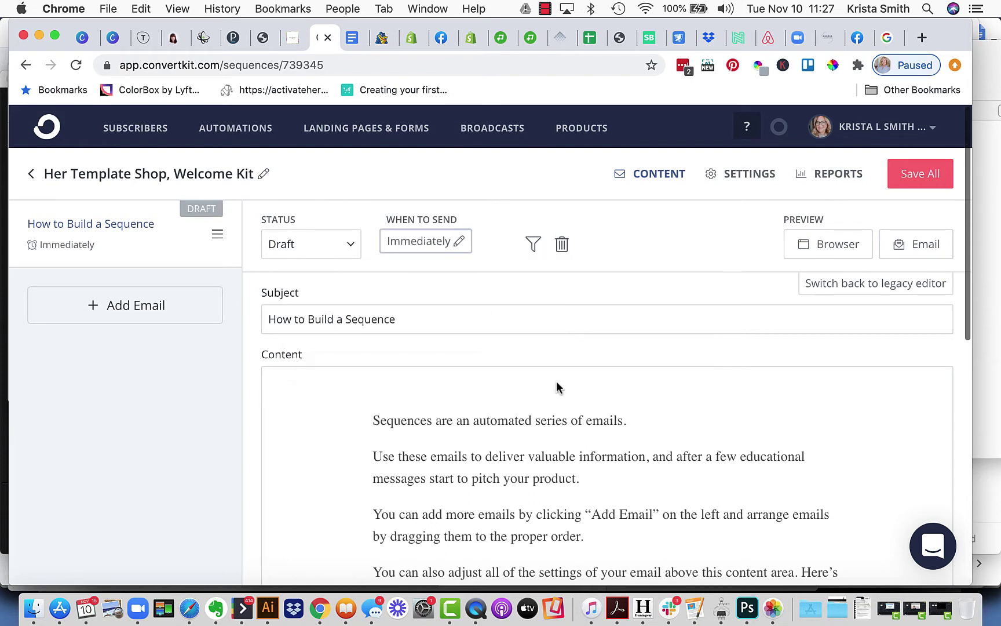
Copy the subject line "About your client welcome kit..." from the Google Docs campaign document and use it as the first email's subject
left_click(351, 38)
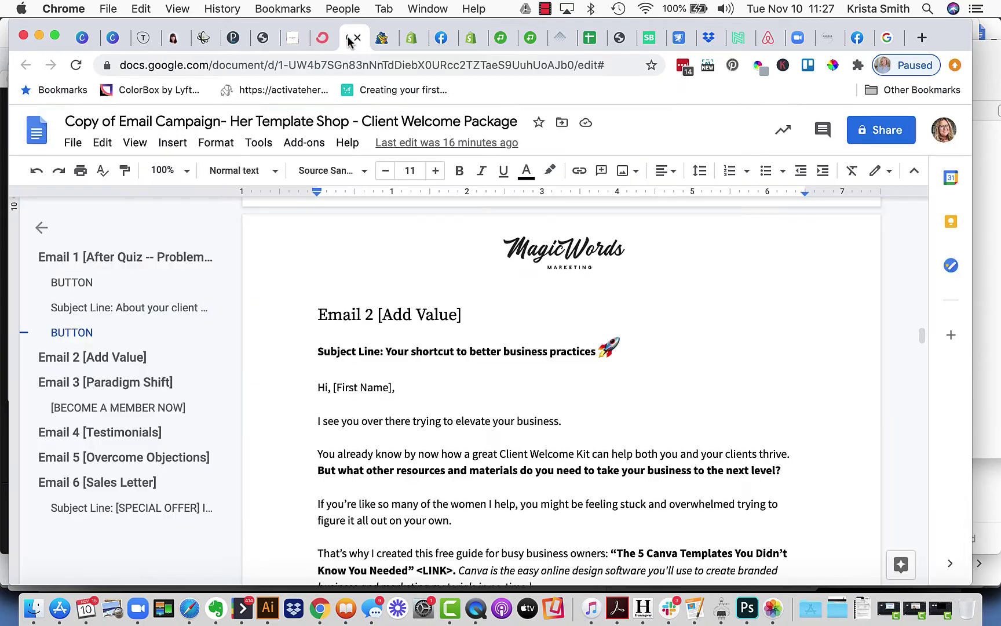
scroll(370, 365, "up", 15)
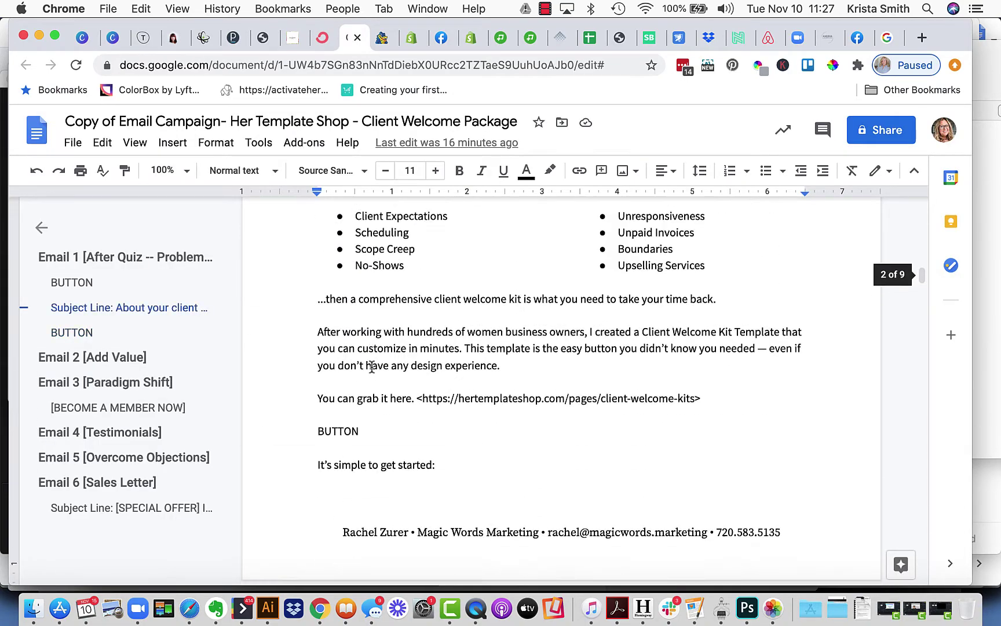
scroll(371, 367, "up", 10)
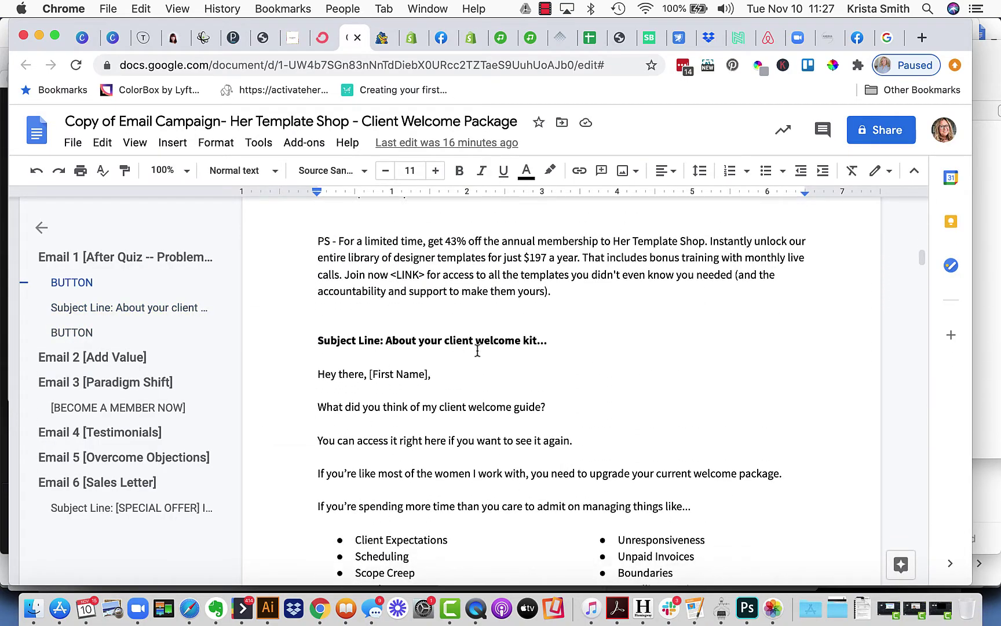
left_click_drag(554, 341, 388, 340)
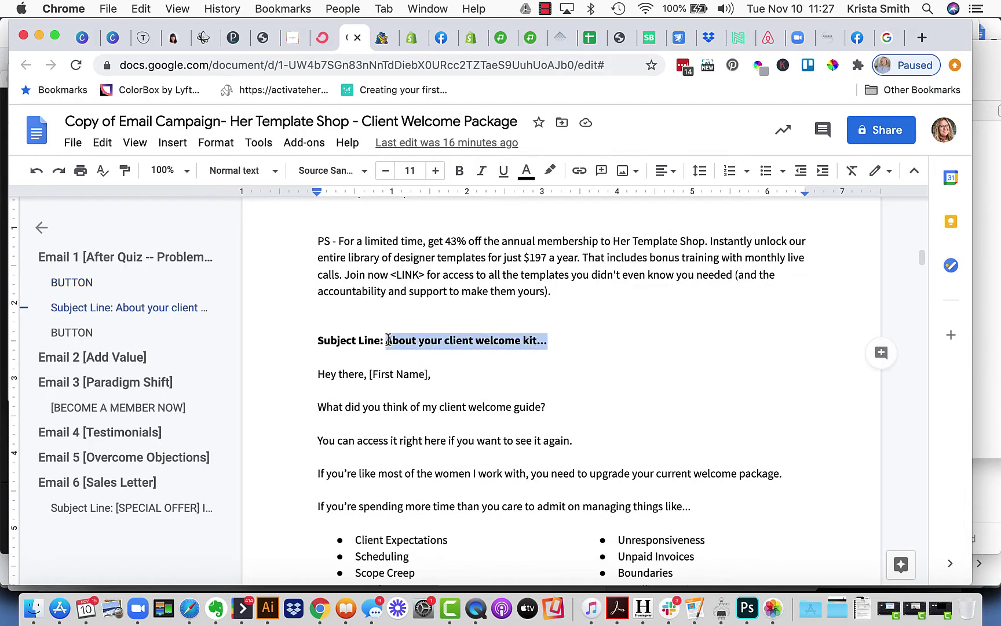
key("super+c")
left_click(323, 38)
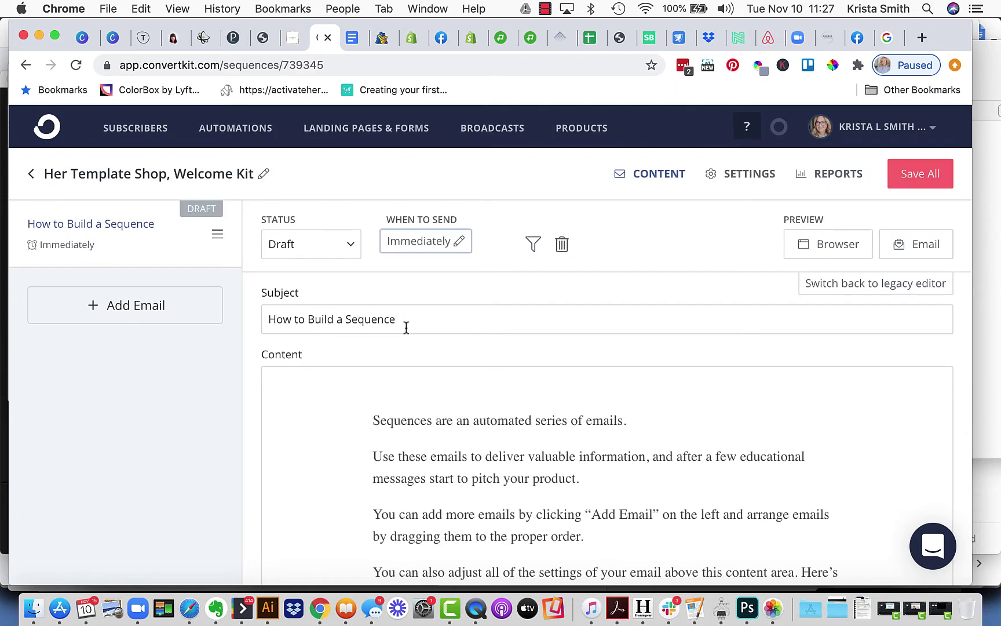
left_click_drag(406, 327, 257, 320)
key("super+v")
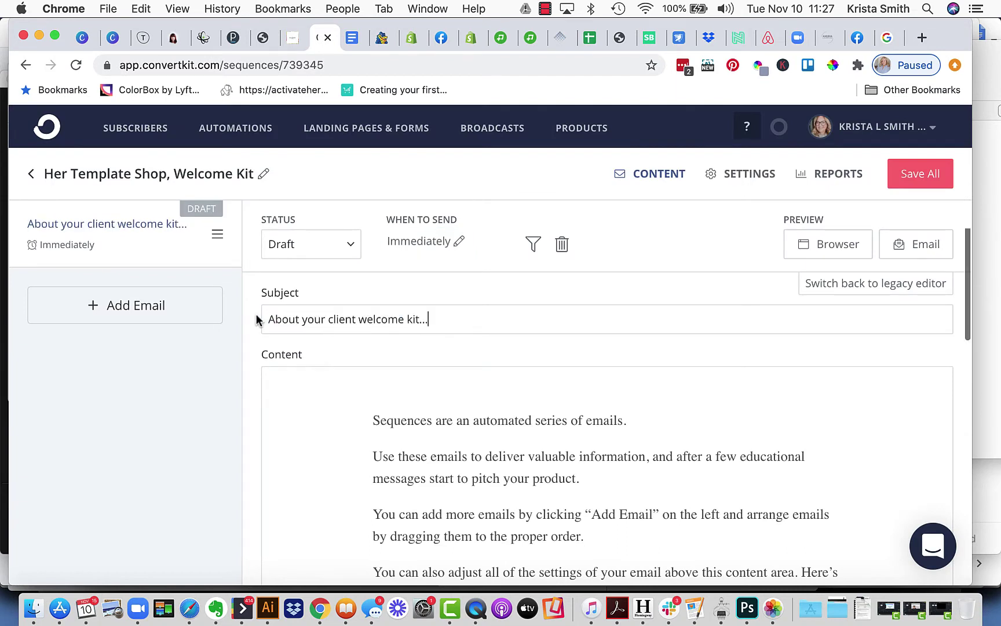
Replace the email's placeholder content with the client welcome kit email body copied from the Google Docs document, from the greeting through the PS
left_click(436, 433)
key("super+a")
key("BackSpace")
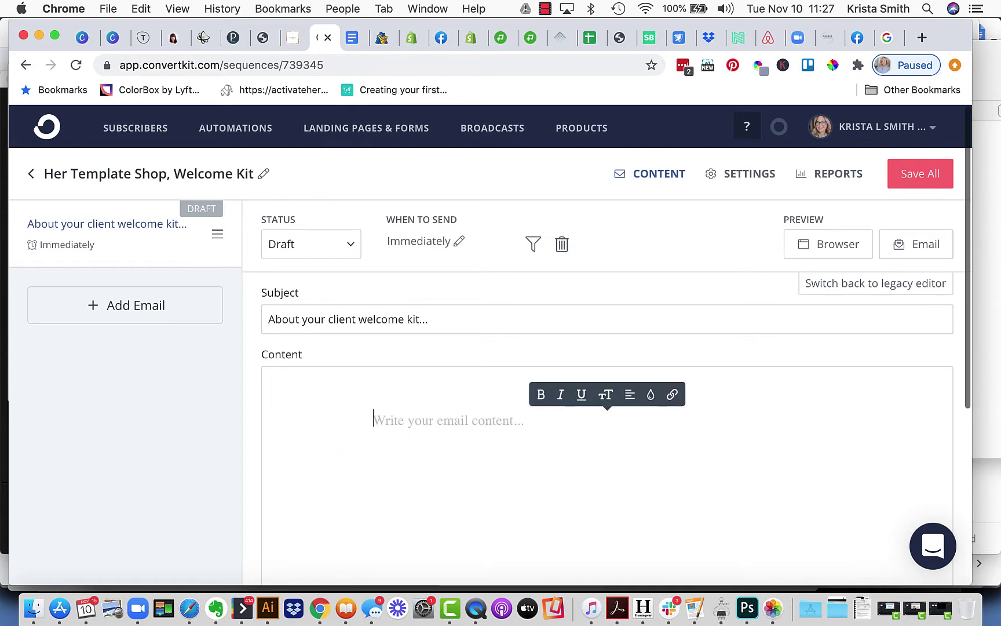
left_click(352, 38)
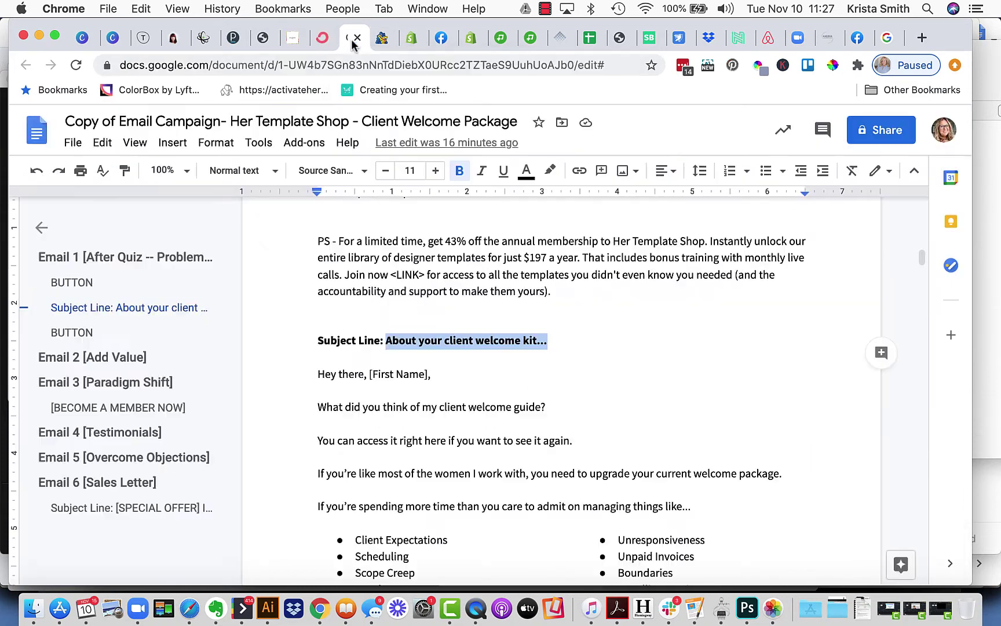
left_click_drag(319, 375, 553, 529)
key("super+c")
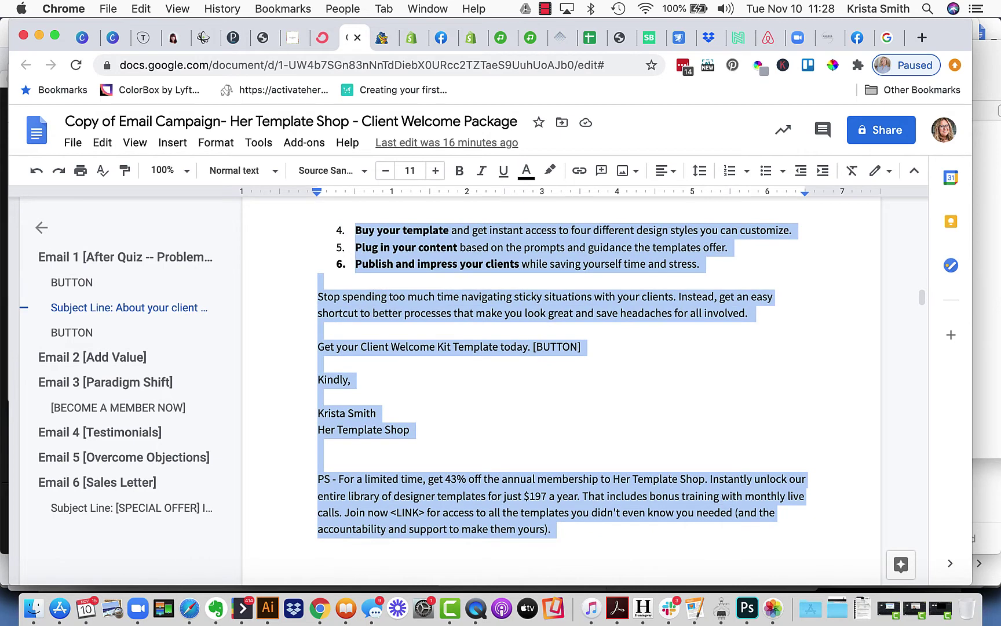
left_click(322, 37)
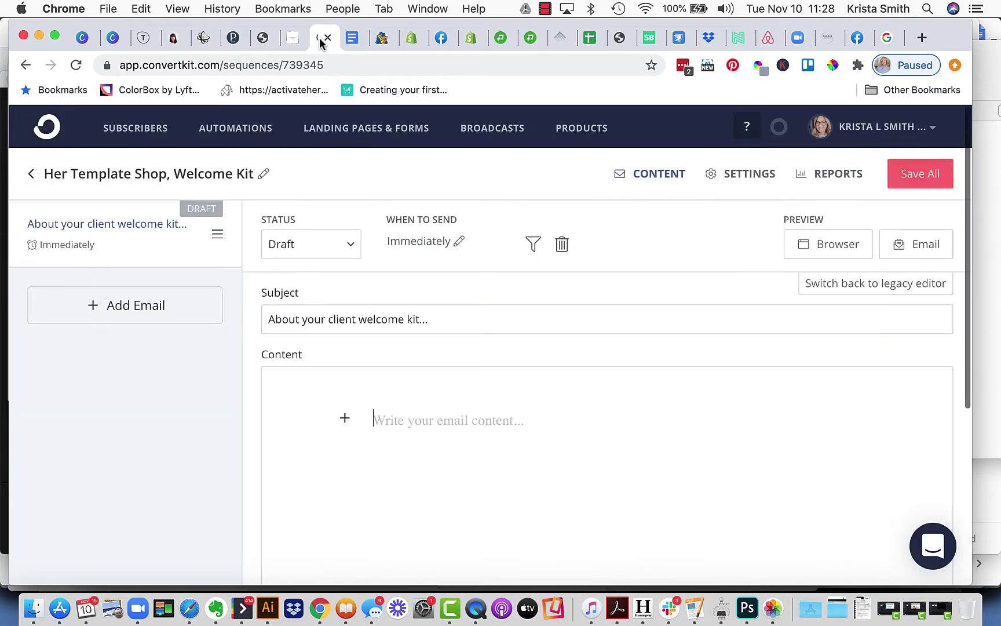
key("super+v")
Delete the surplus blank lines around the closing and sign-off of the pasted email body
left_click(380, 401)
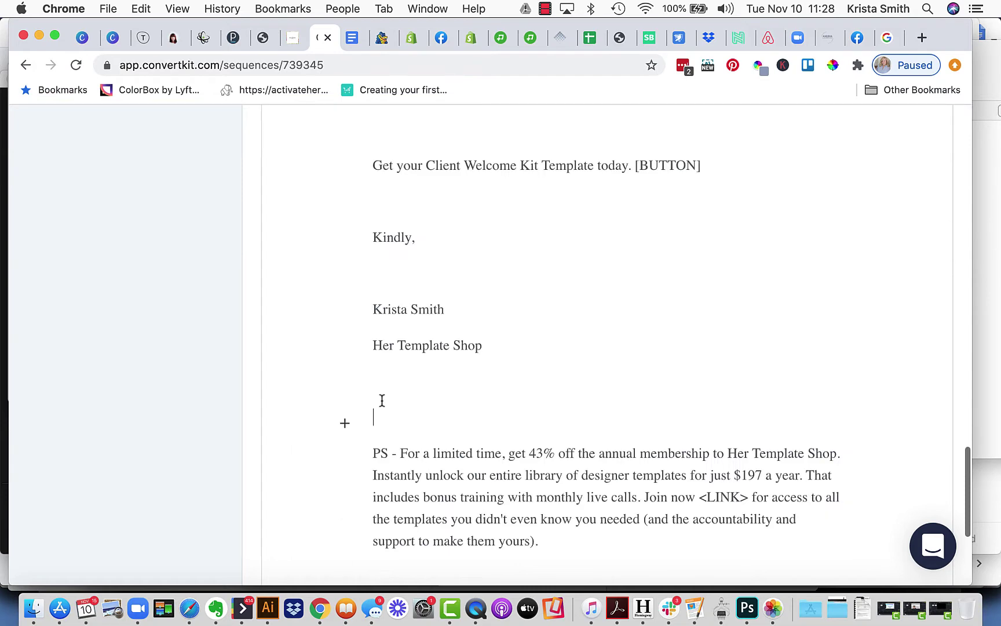
key("BackSpace")
key("BackSpace")
scroll(399, 392, "up", 7)
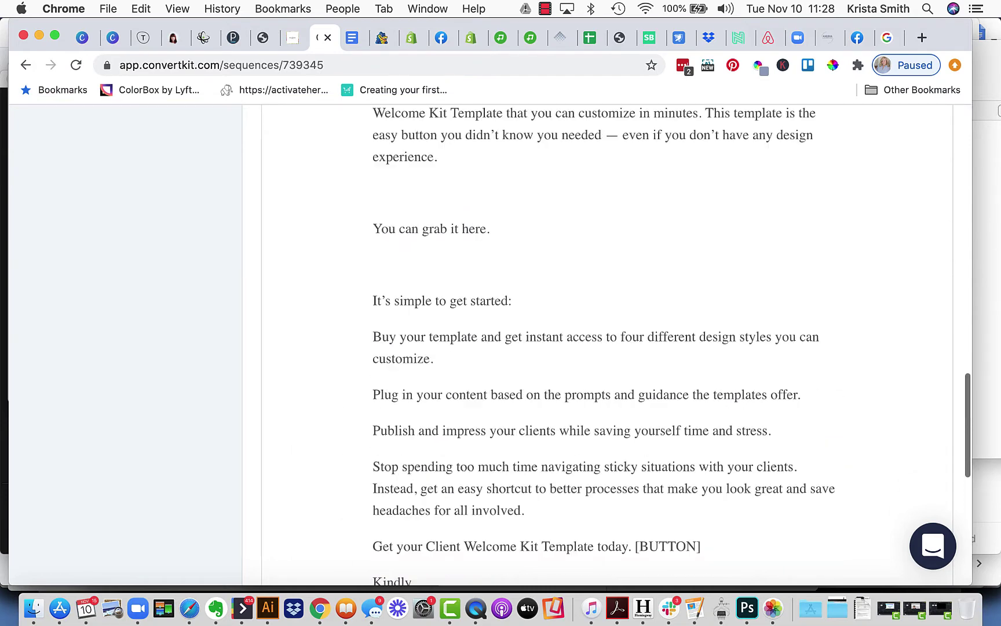
Insert a button below the line "You can grab it here." and label it "YOU CAN GRAB IT HERE"
left_click(383, 265)
left_click(344, 267)
left_click(370, 355)
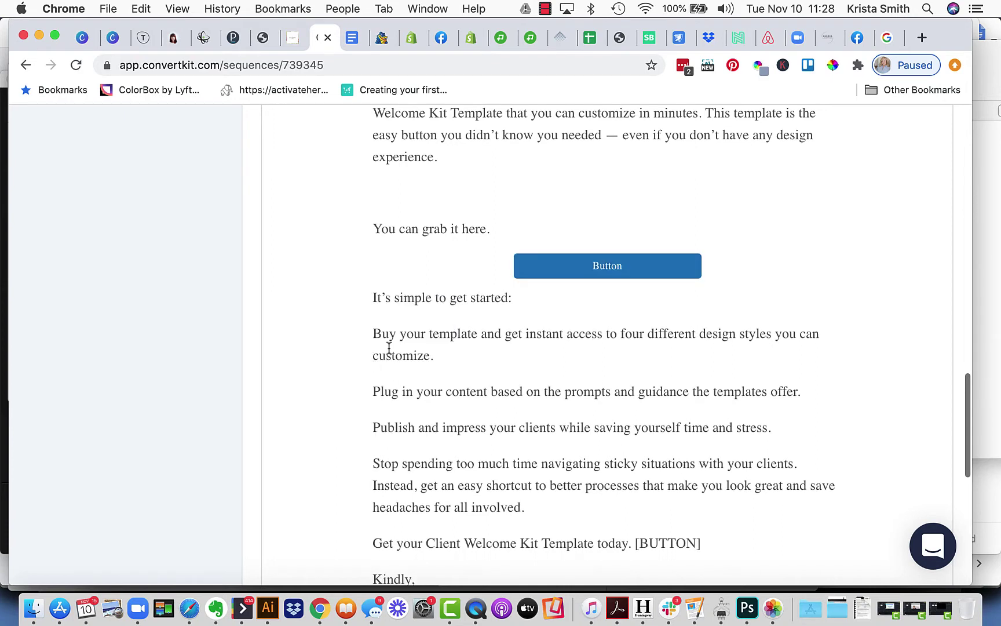
left_click(632, 268)
left_click_drag(630, 269, 591, 268)
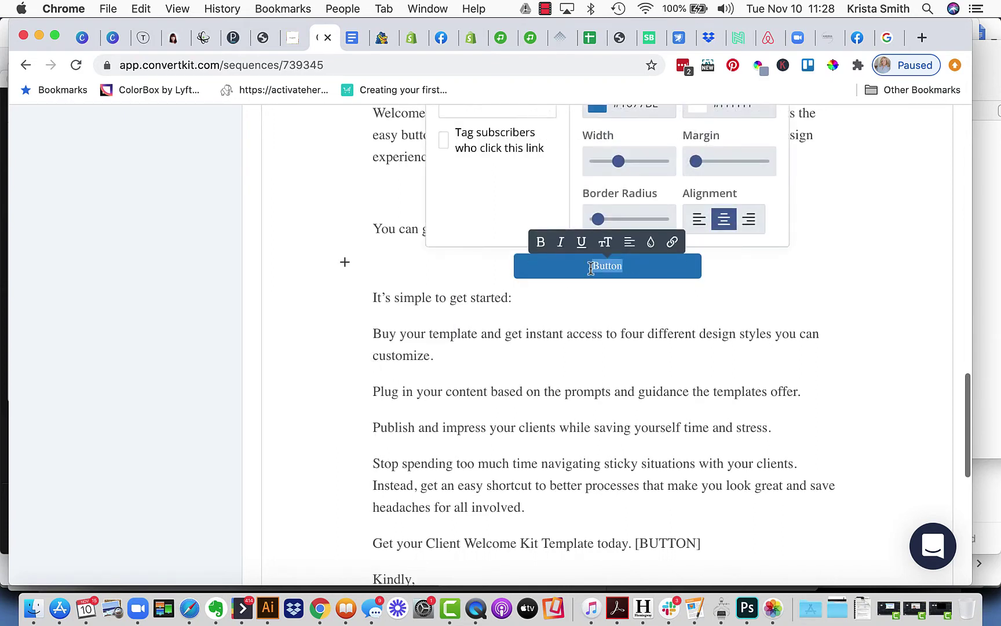
type("YOU CAN GRAB ")
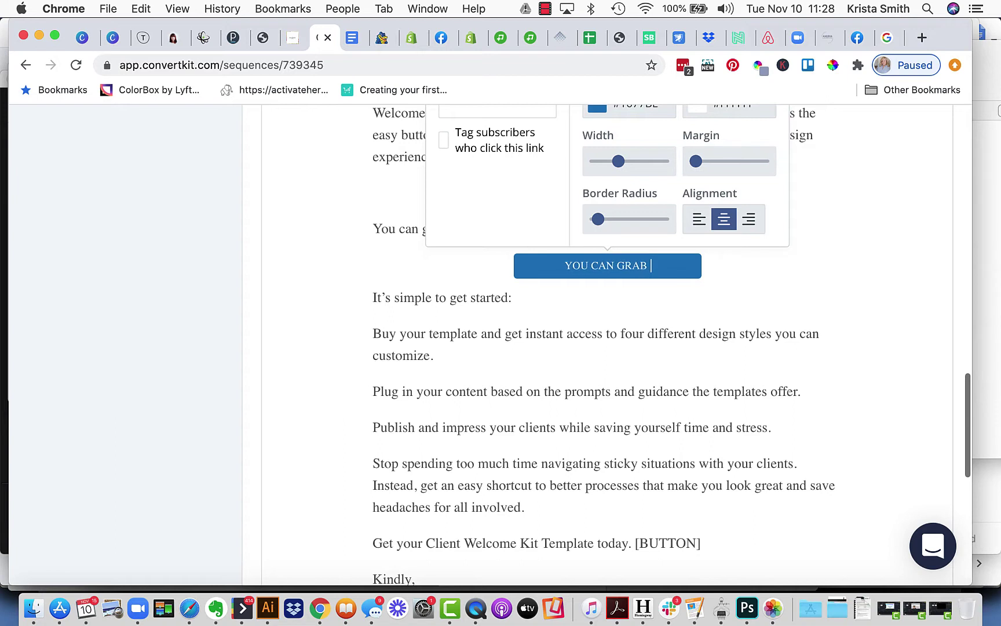
type("IT HERE")
Set the button's background color to #b52c70 and reduce its border radius to square corners
scroll(639, 220, "up", 3)
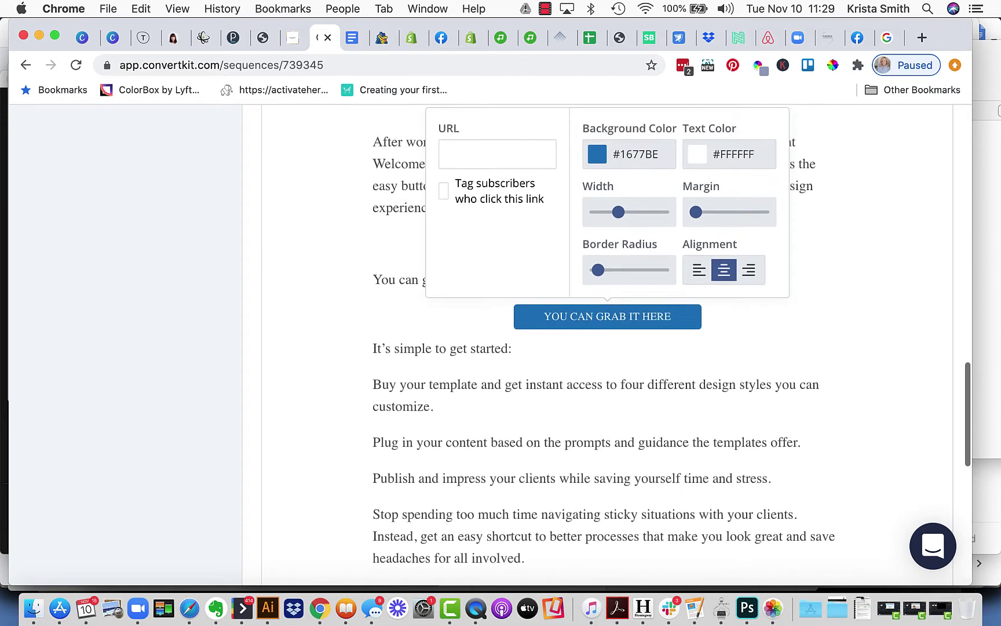
left_click(659, 178)
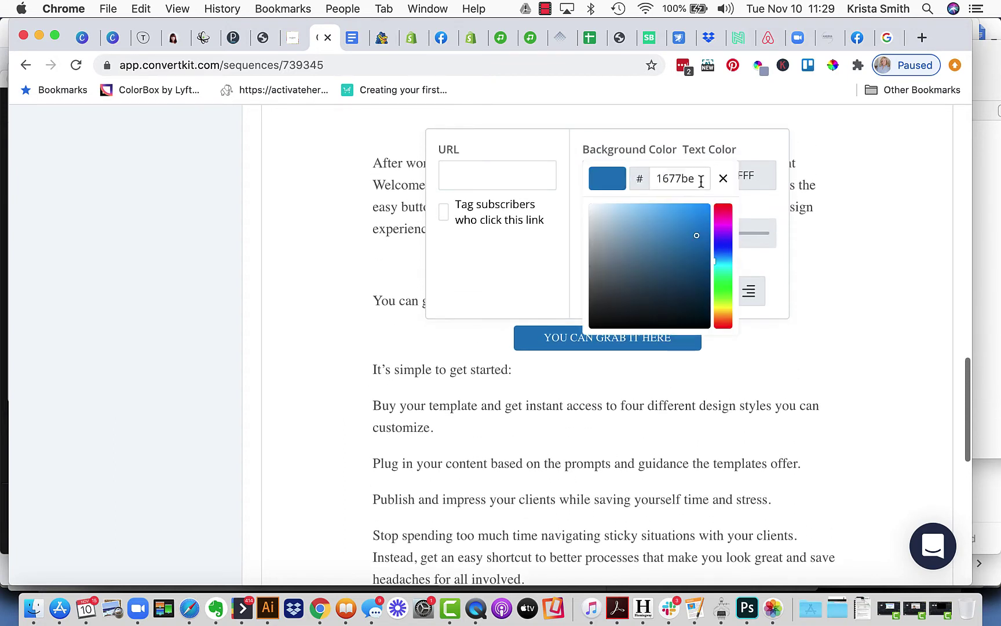
left_click_drag(700, 180, 646, 181)
type("b")
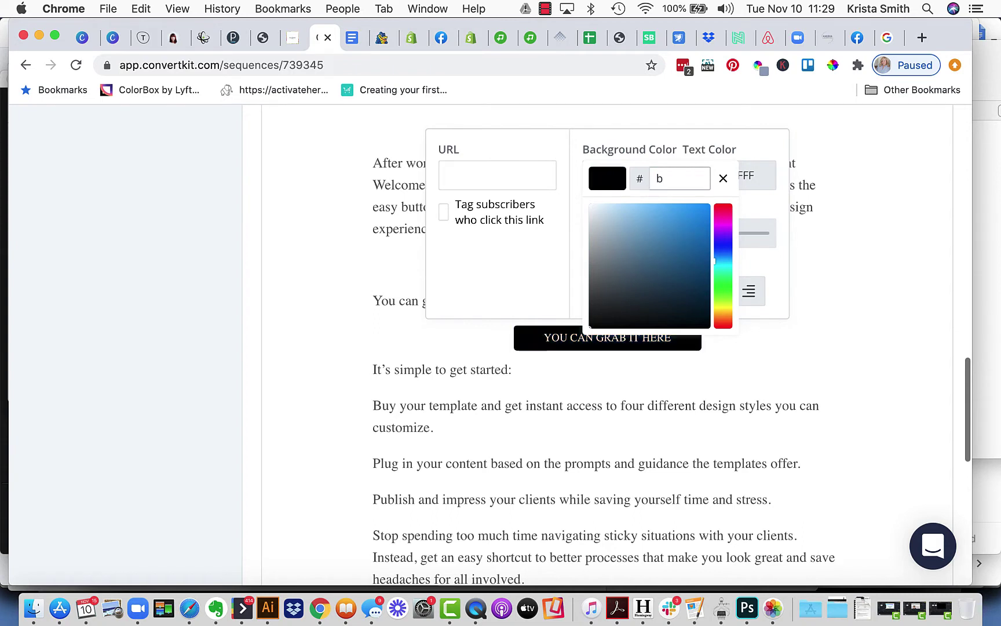
type("52c70")
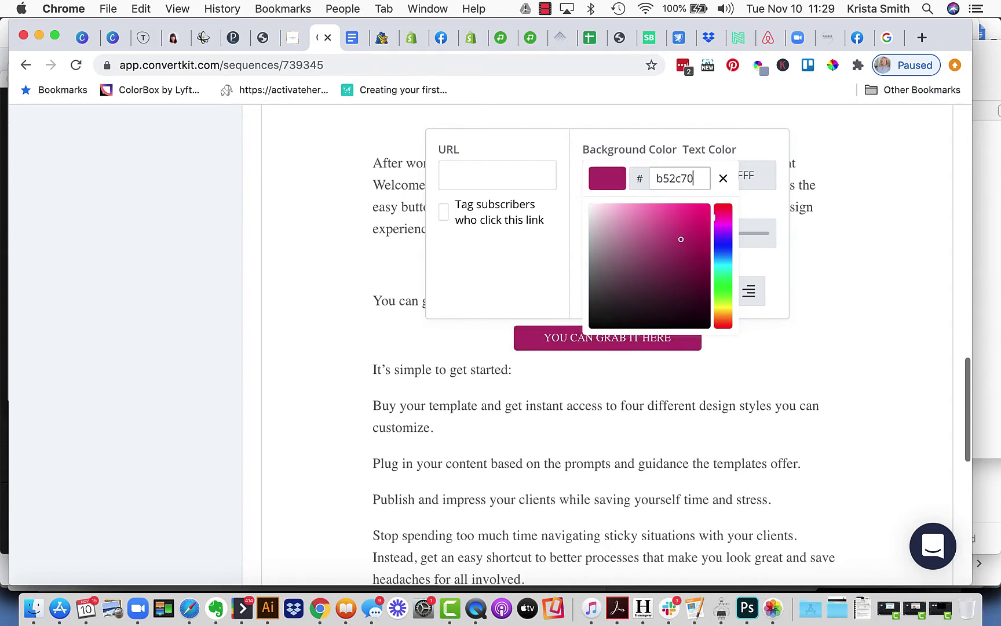
left_click(626, 137)
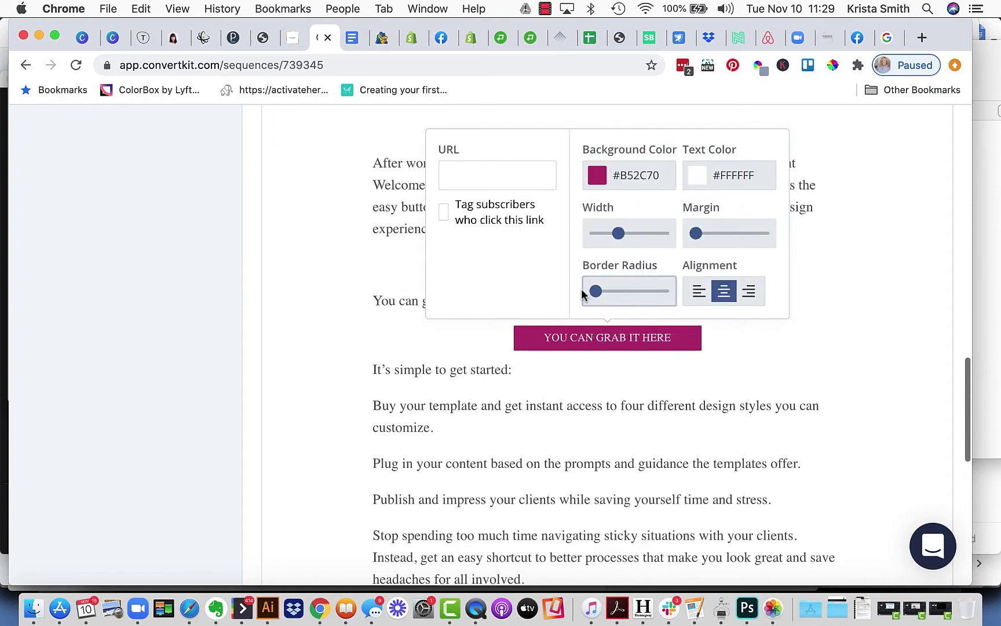
Align the button to the left and paste the link address as its URL
left_click(698, 290)
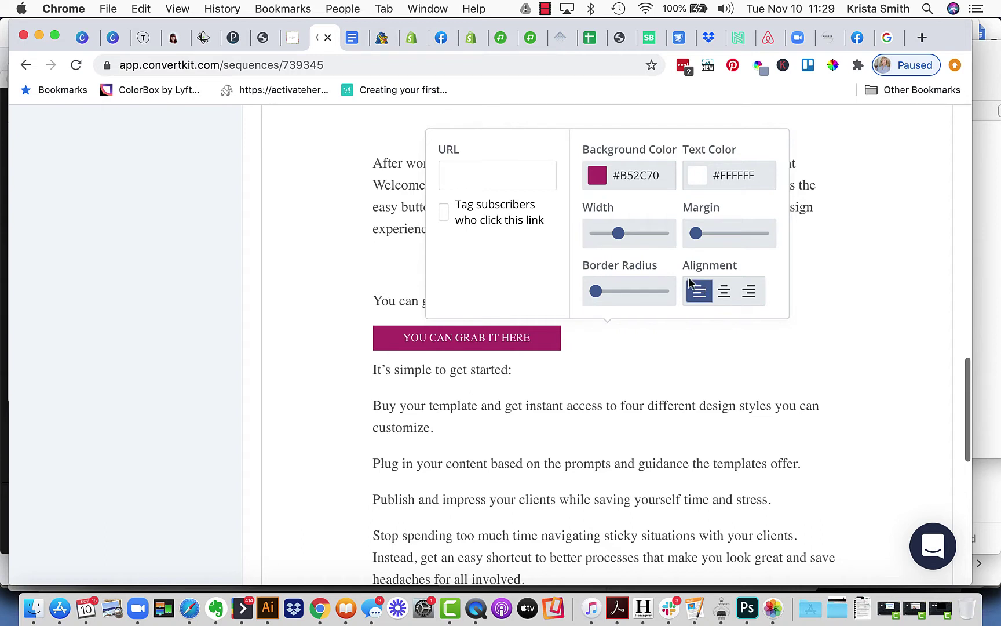
left_click(502, 178)
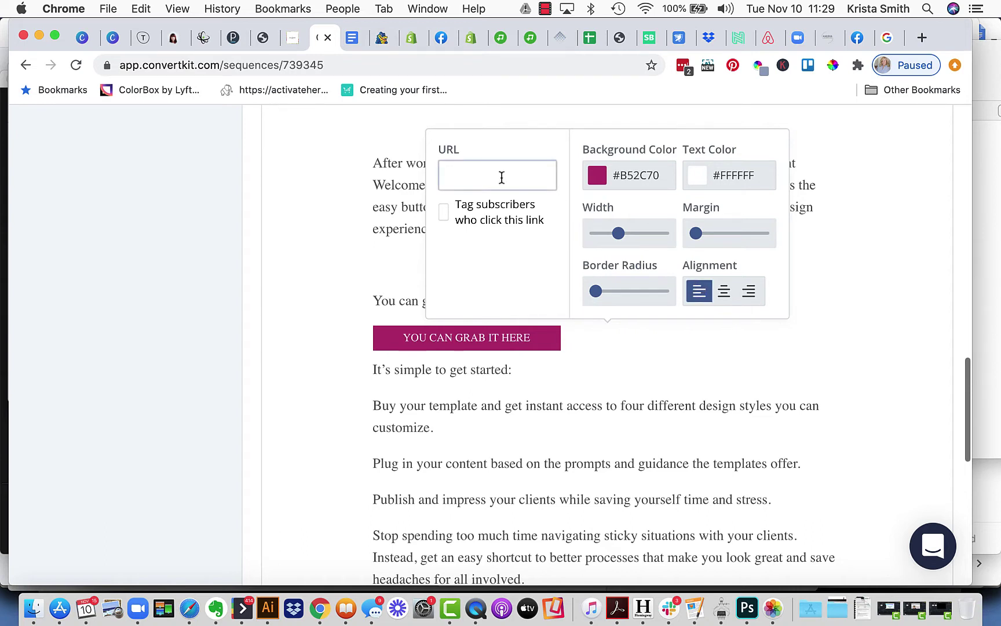
key("super+v")
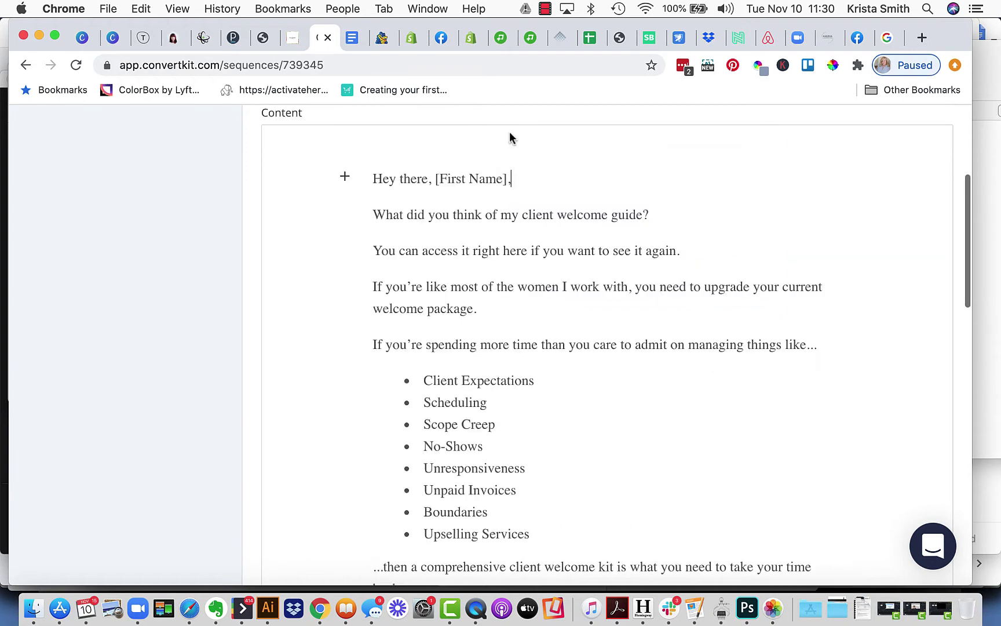
Replace the "[First Name]," placeholder after "Hey there," with the subscriber first name (with fallback) personalization
left_click_drag(508, 179, 436, 181)
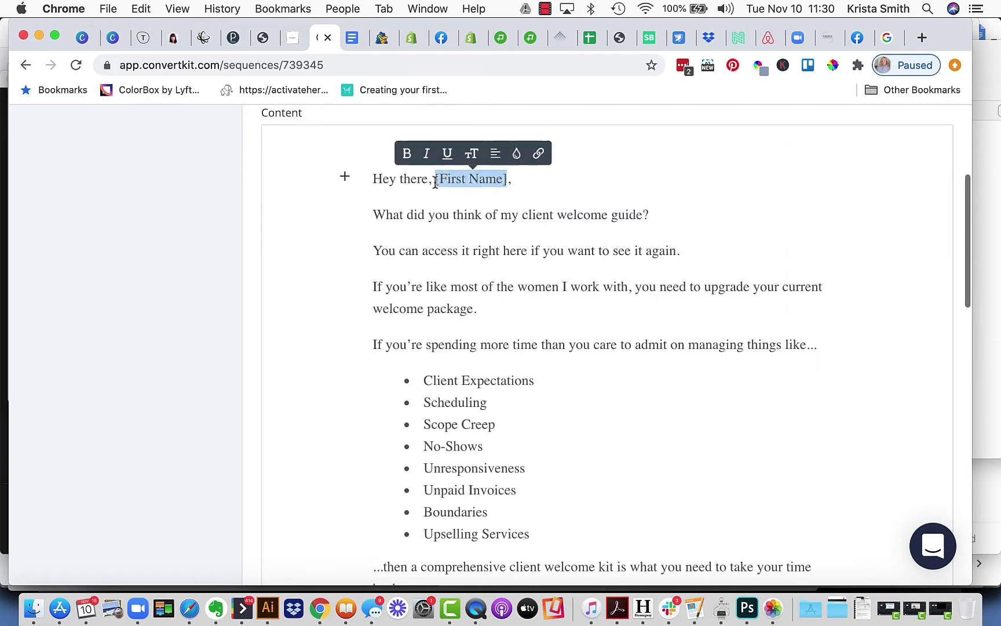
key("BackSpace")
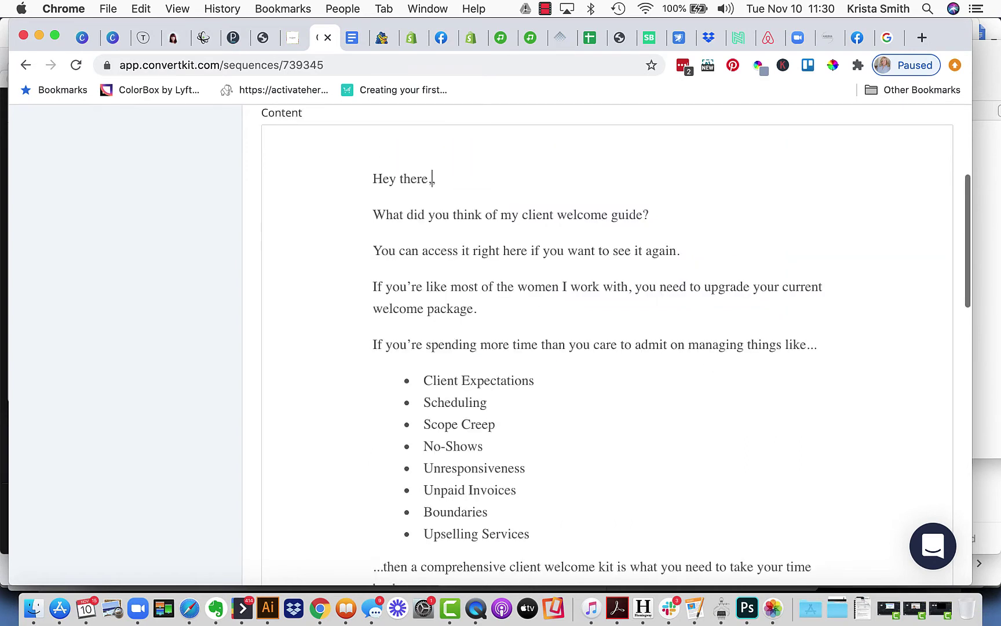
key("BackSpace")
left_click(345, 177)
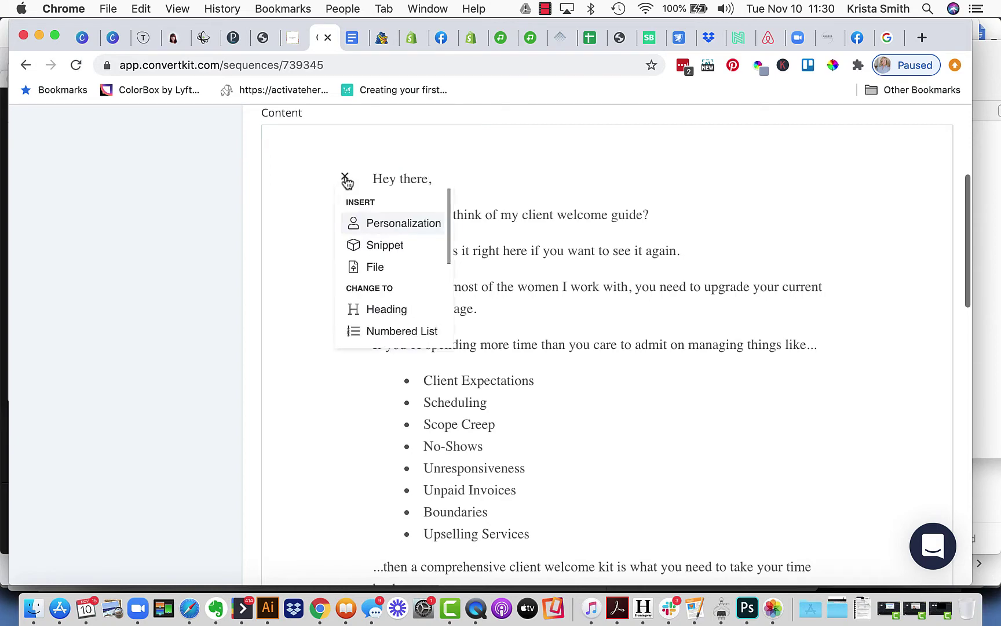
left_click(369, 221)
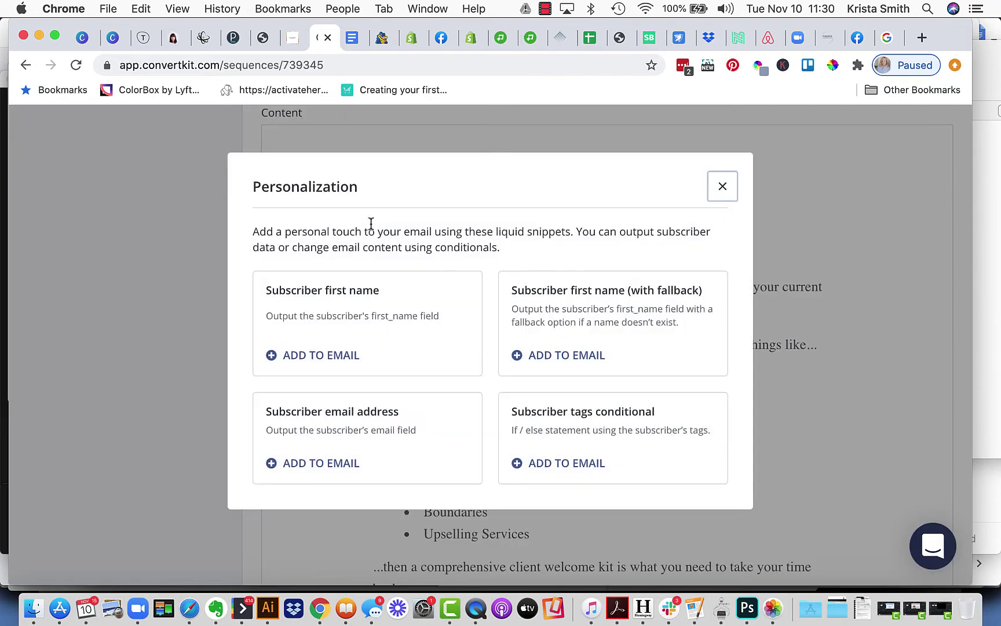
left_click(574, 359)
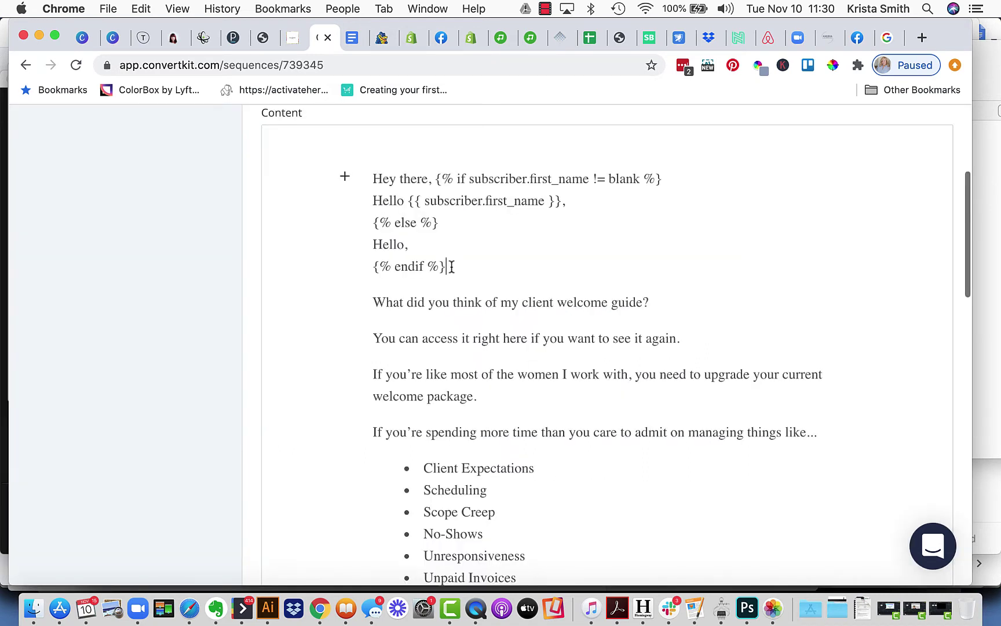
Move "Hey there," from in front of the snippet into both of its greeting branches, replacing each "Hello"
left_click_drag(436, 178, 359, 178)
key("cmd+c")
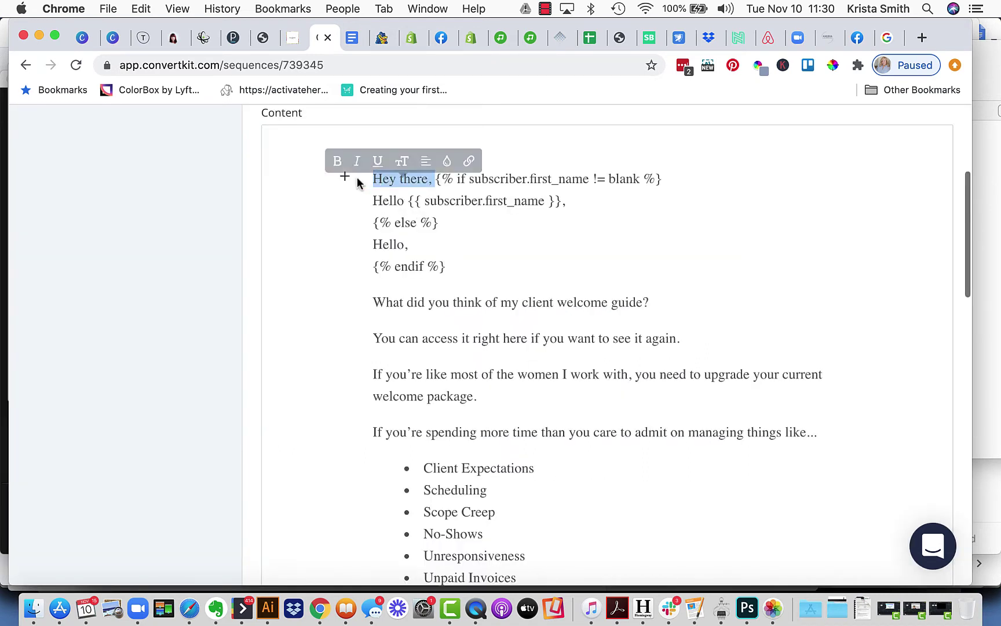
key("BackSpace")
left_click_drag(406, 201, 348, 201)
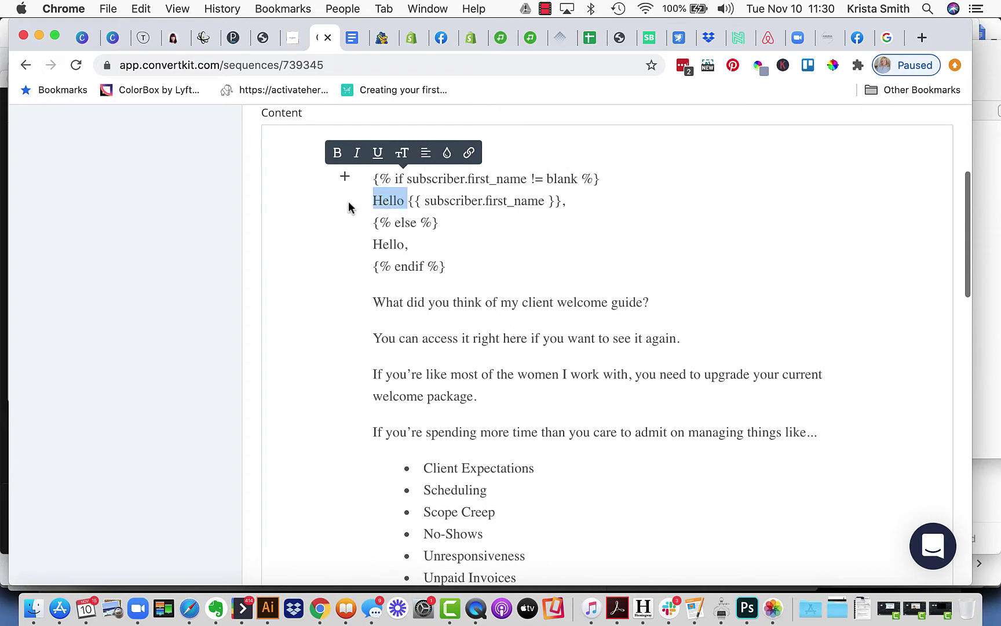
key("cmd+v")
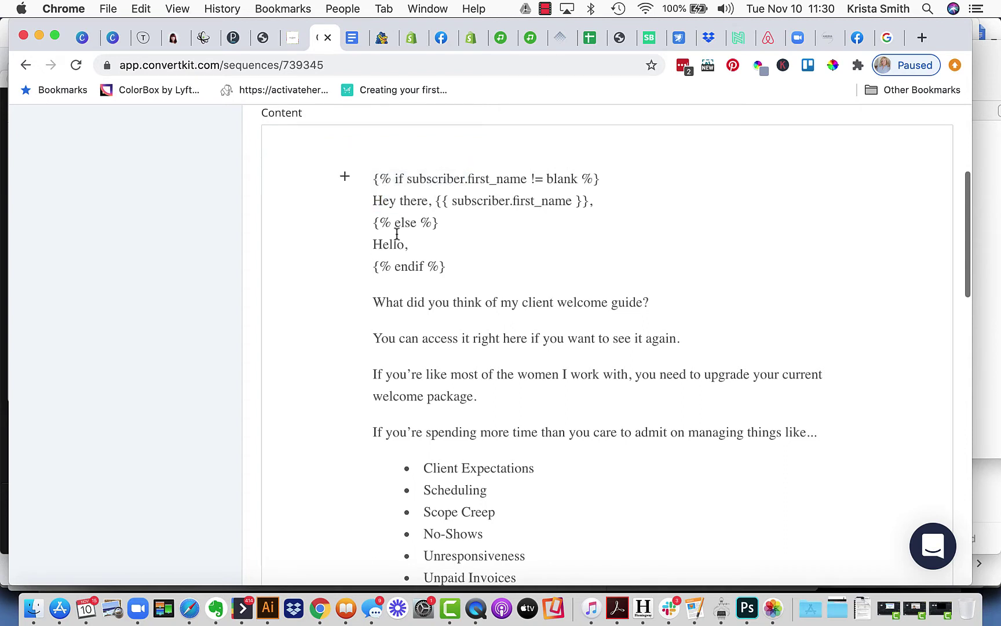
left_click_drag(408, 244, 351, 248)
key("super+v")
key("BackSpace")
Look over the finished first email and add a second email to the sequence
scroll(464, 231, "up", 3)
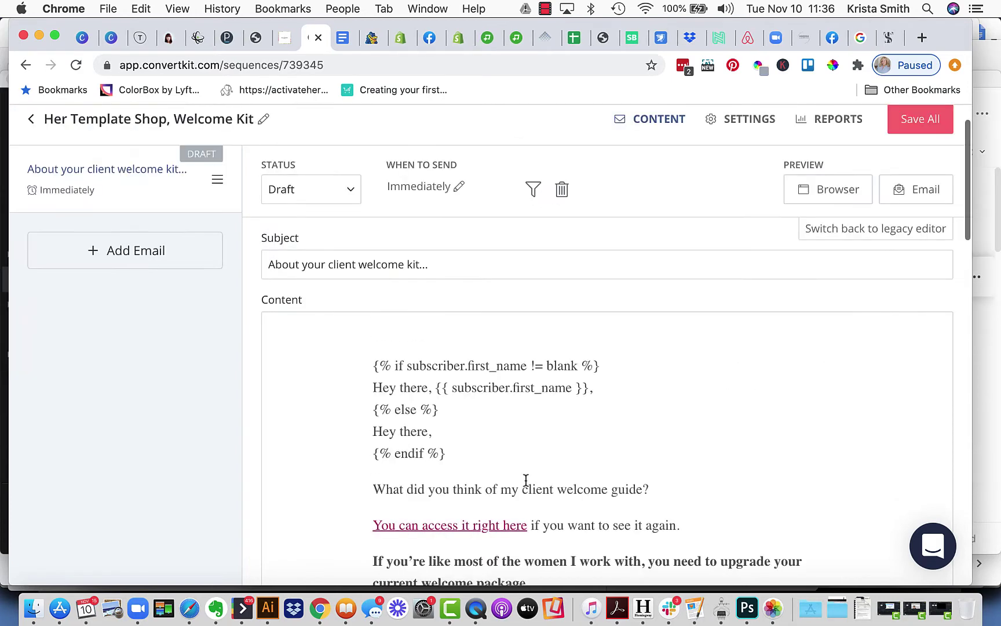
scroll(571, 449, "down", 6)
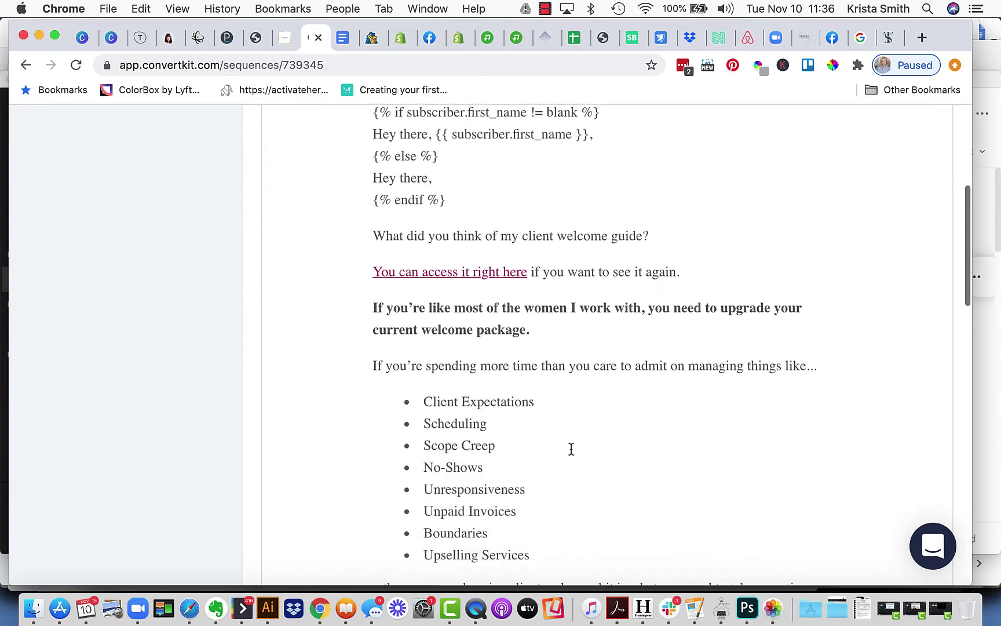
scroll(571, 449, "down", 8)
scroll(571, 449, "up", 12)
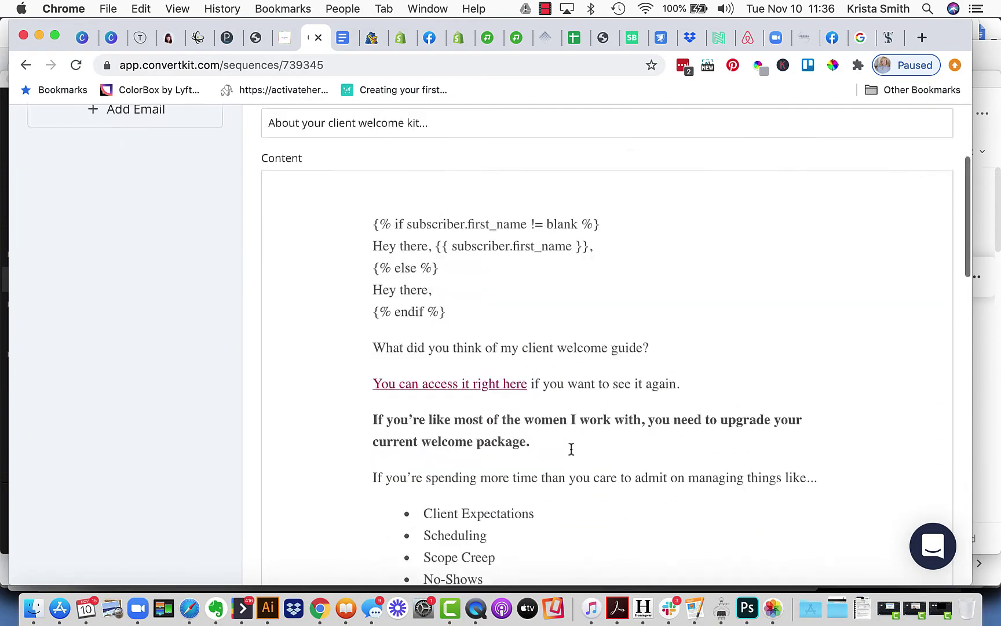
scroll(571, 449, "down", 1)
scroll(459, 365, "up", 3)
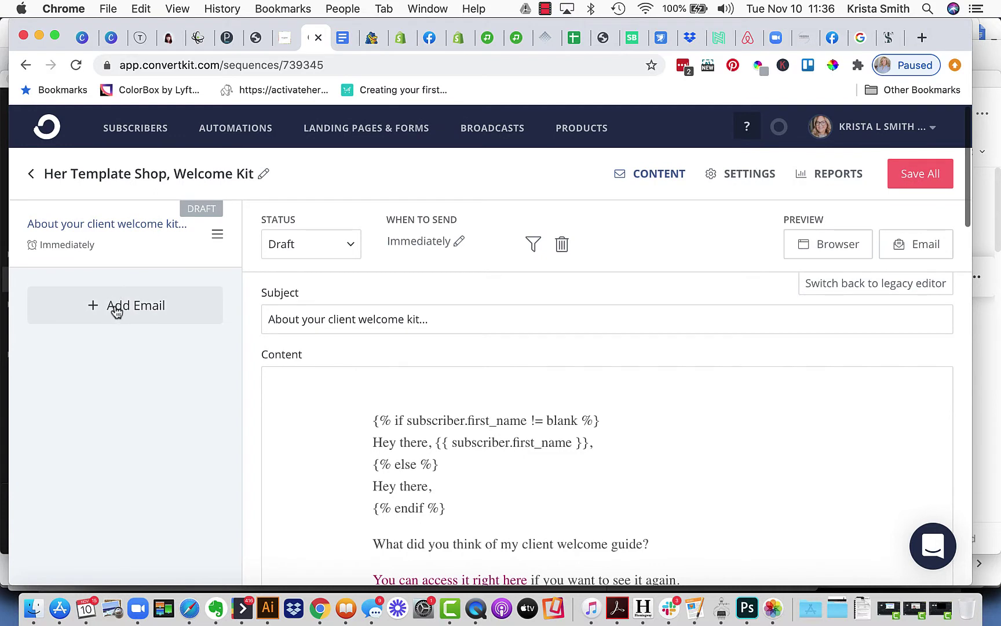
left_click(95, 309)
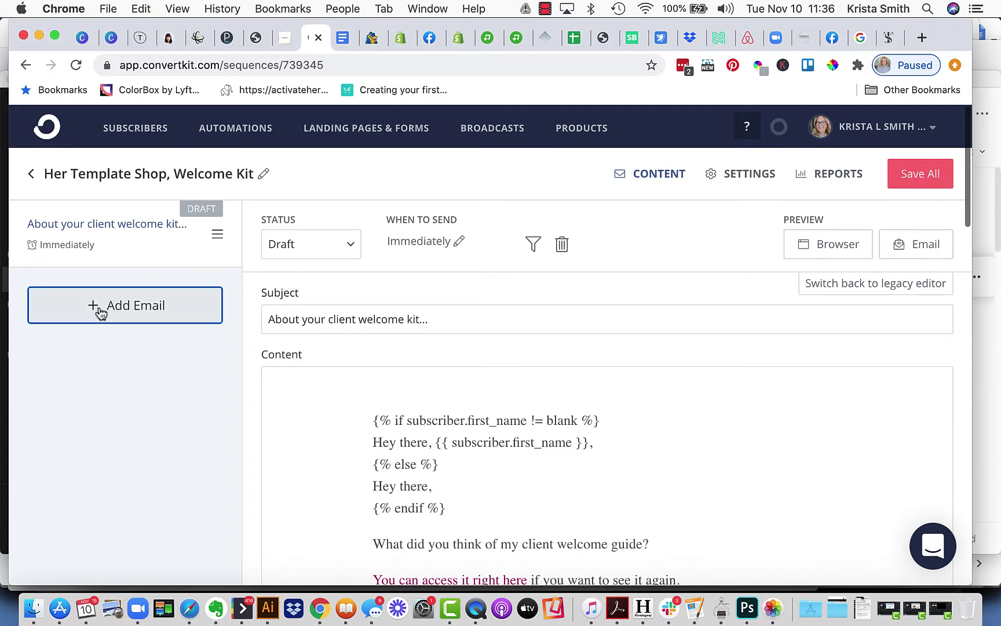
Switch to the Google Docs campaign, copy Email 2's subject "Your shortcut to better business practices 🚀", and return to ConvertKit
left_click(342, 39)
scroll(399, 331, "down", 15)
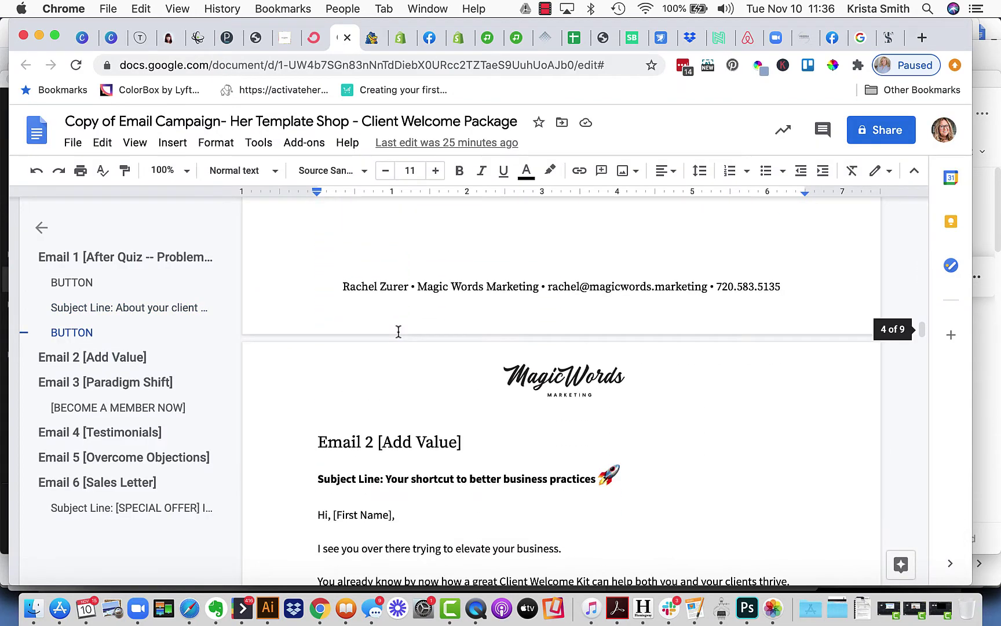
left_click_drag(386, 374, 667, 378)
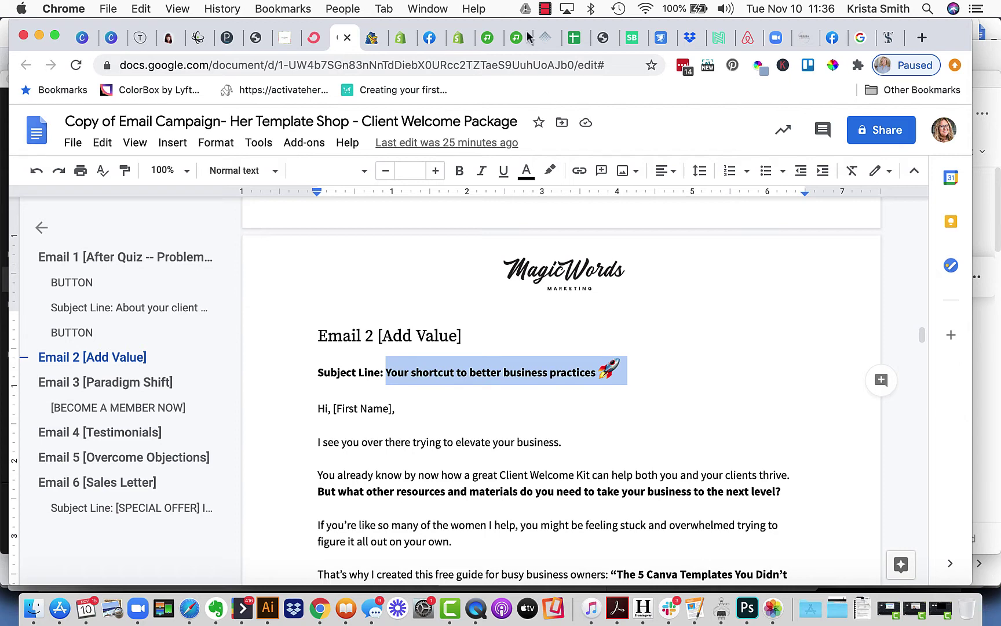
left_click(313, 37)
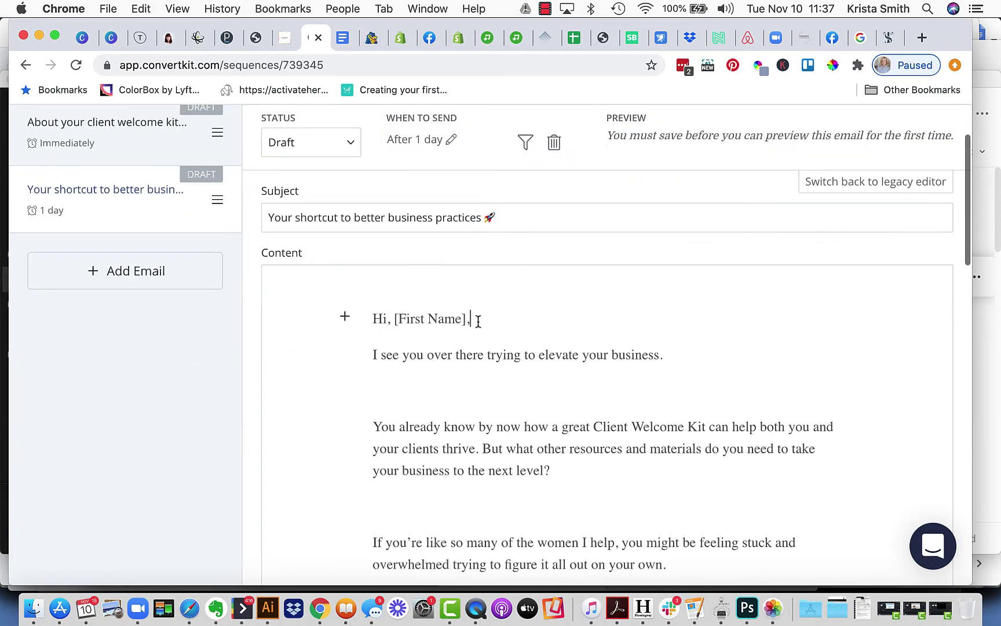
Replace the second email's "Hi, [First Name]," greeting with the subscriber first name (with fallback) personalization
left_click_drag(478, 320, 393, 319)
key("BackSpace")
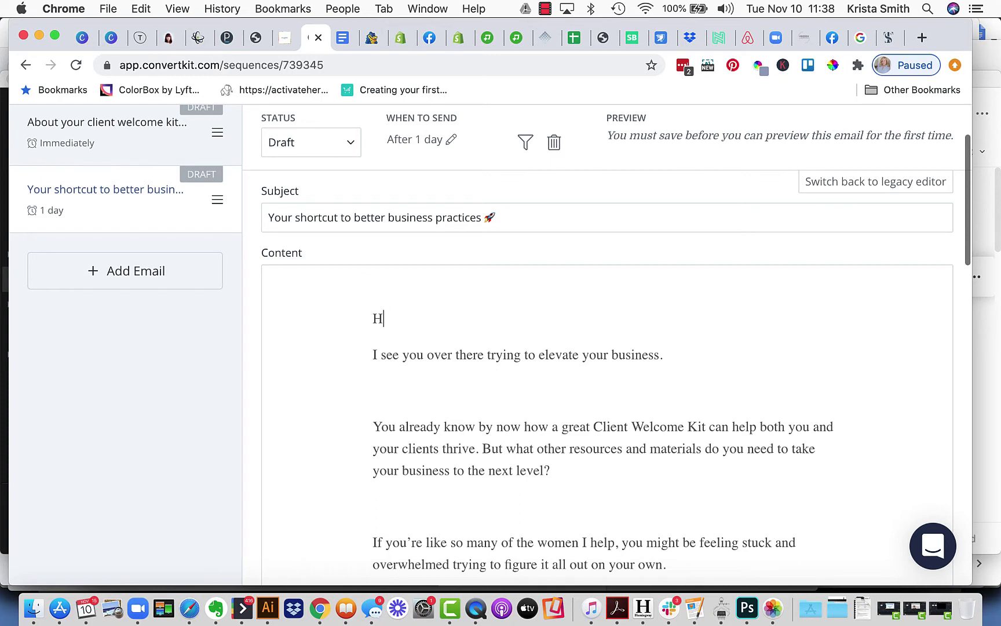
key("BackSpace")
left_click(345, 316)
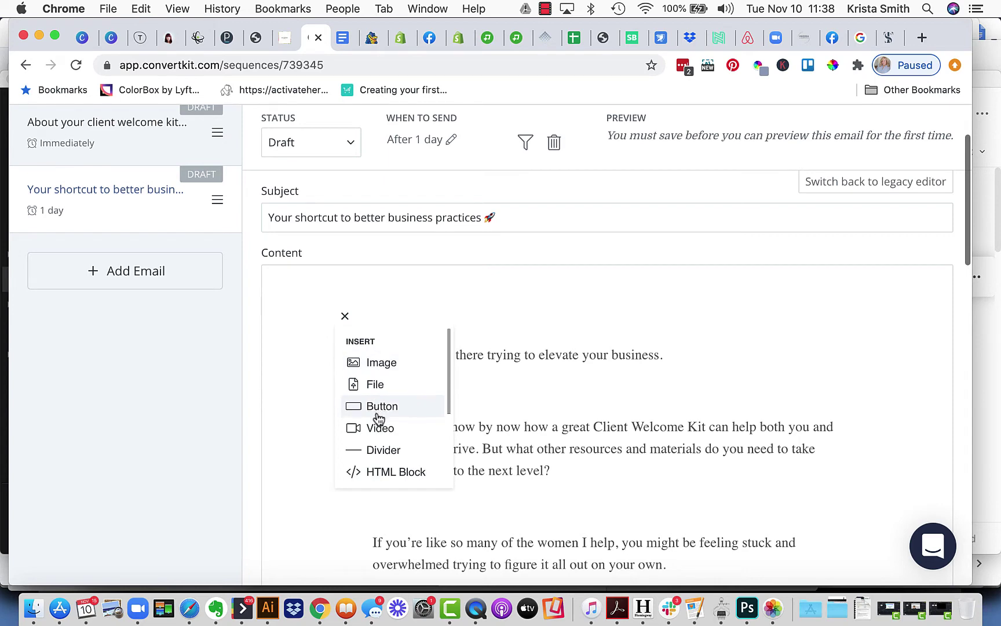
scroll(379, 417, "down", 2)
left_click(395, 439)
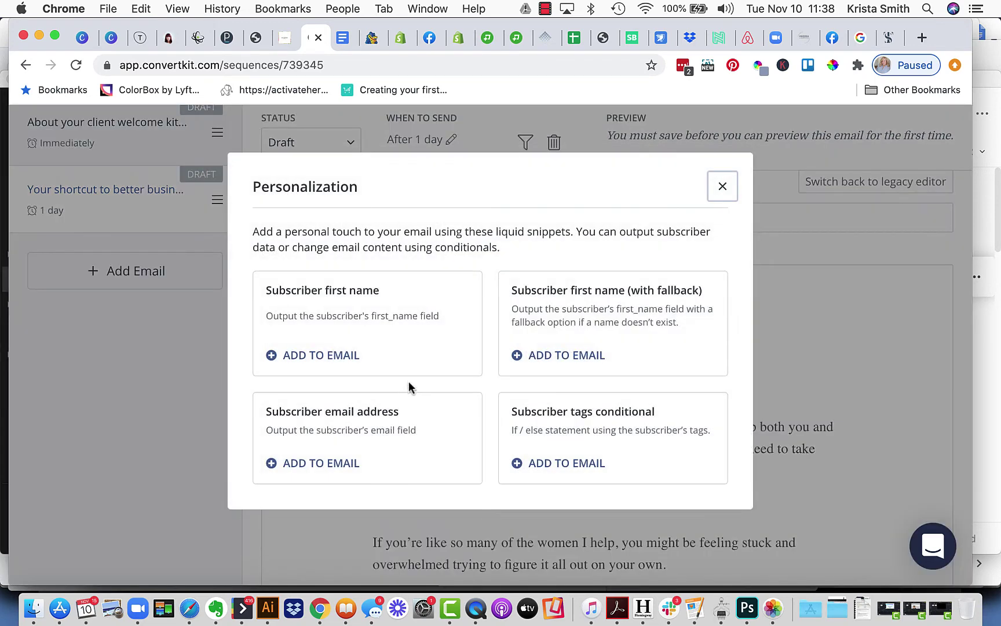
left_click(585, 357)
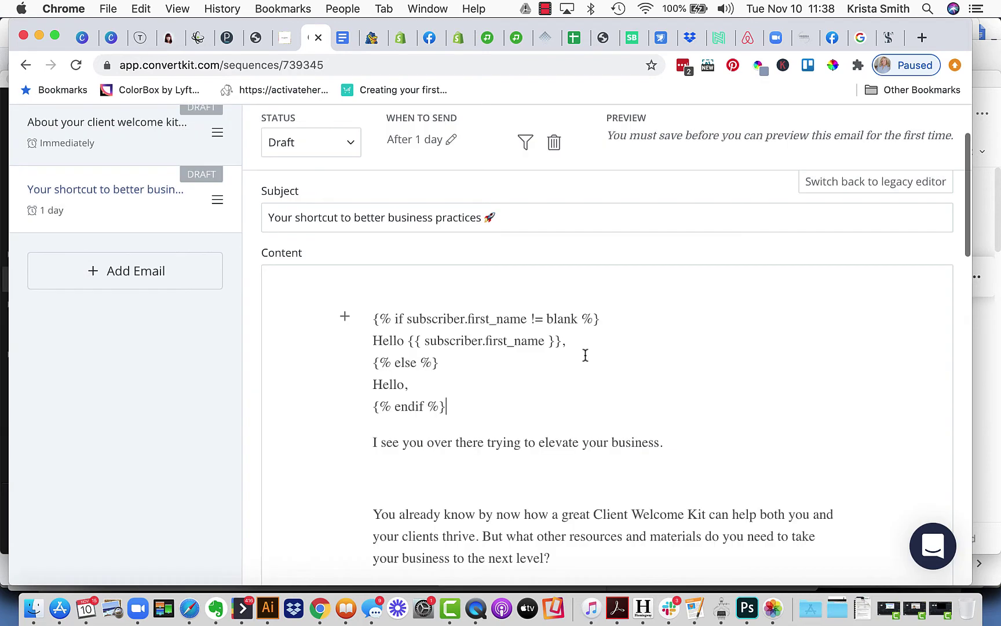
Change "Hello" to "Hi" in both branches of the second email's greeting snippet
left_click(404, 341)
key("BackSpace")
key("BackSpace")
key("BackSpace")
key("BackSpace")
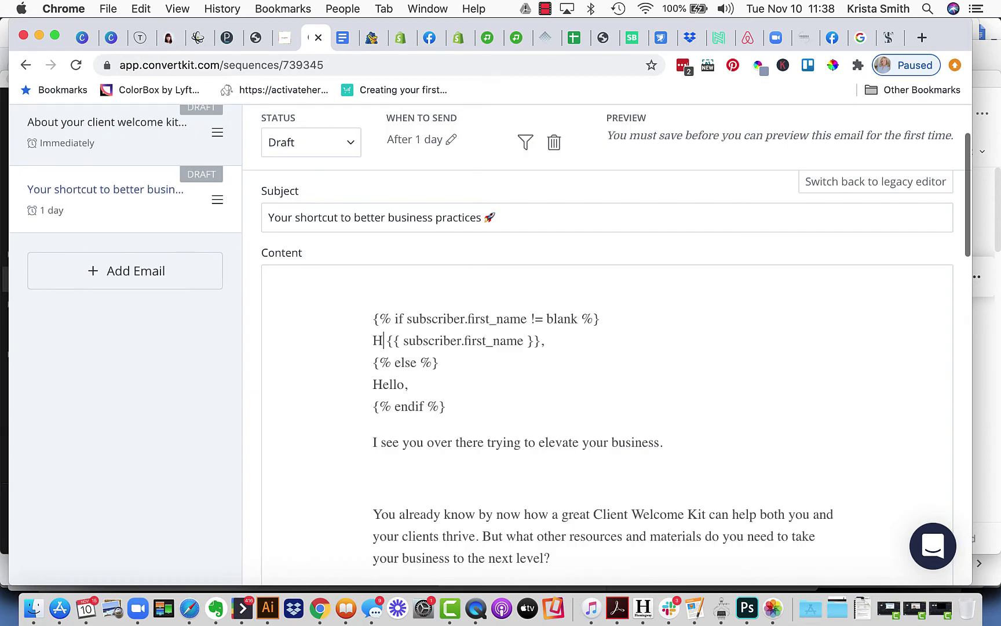
type("i")
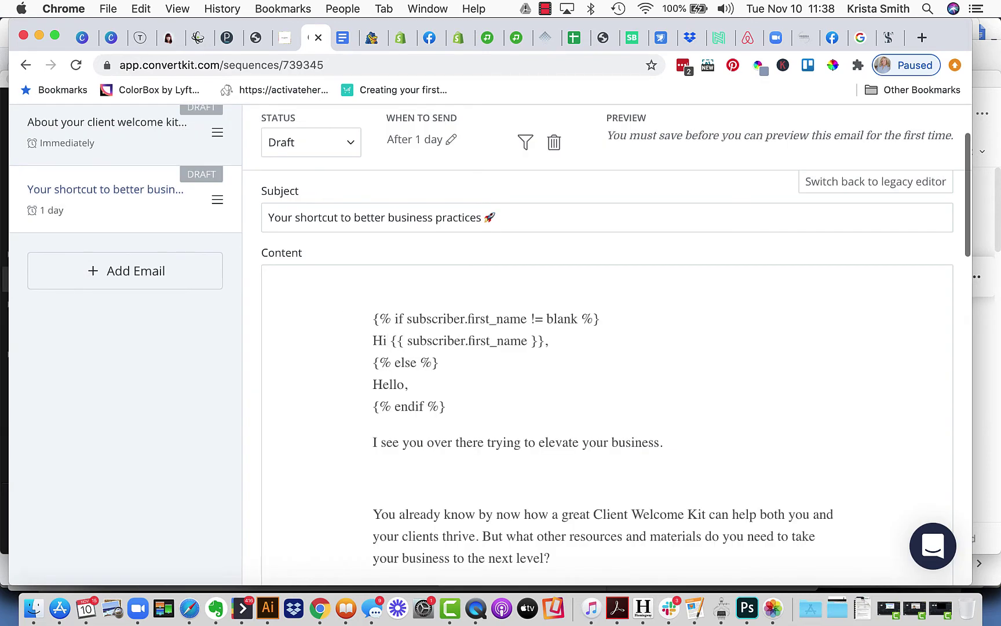
left_click(404, 384)
key("BackSpace")
key("BackSpace")
key("BackSpace")
key("BackSpace")
type("i")
Delete the blank line below "I see you over there trying to elevate your business." and make that sentence bold
scroll(402, 387, "down", 1)
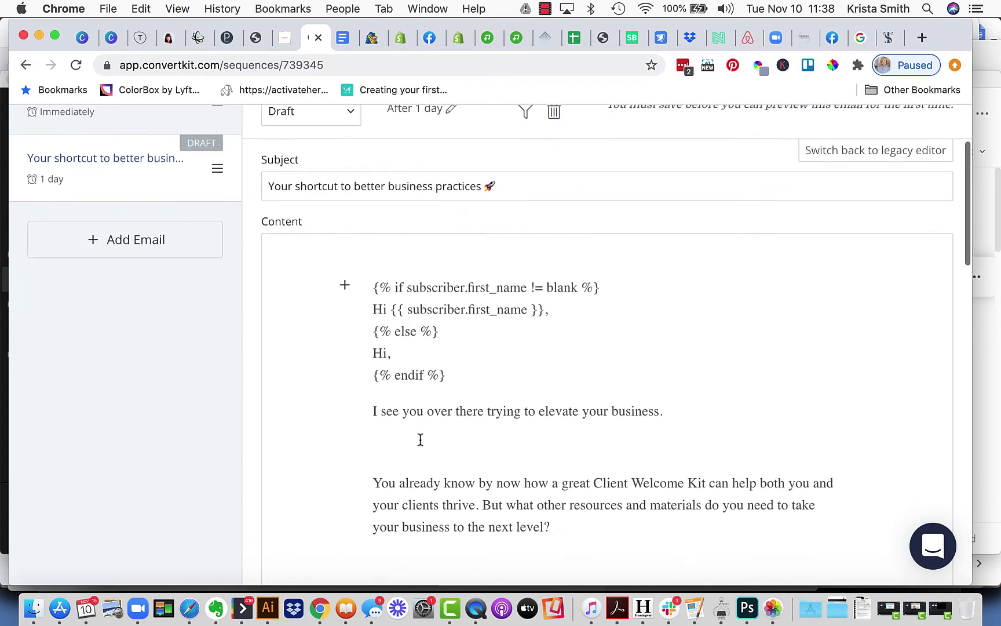
left_click(402, 454)
key("BackSpace")
left_click_drag(679, 409, 362, 409)
key("super+b")
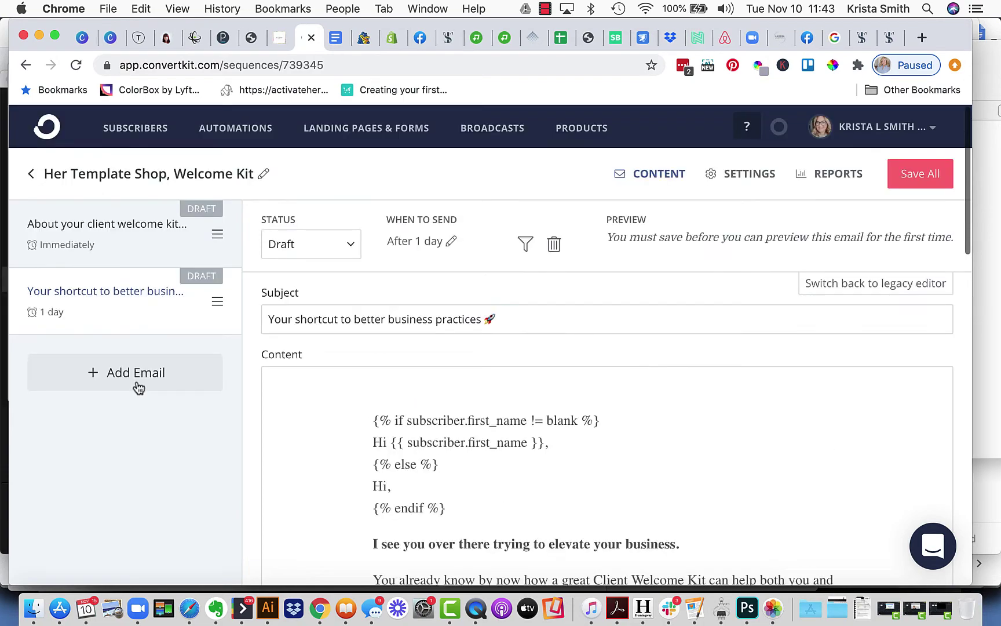
Add a third email with the subject "Before you hire that designer..." taken from the Google Docs campaign copy
scroll(138, 387, "down", 10)
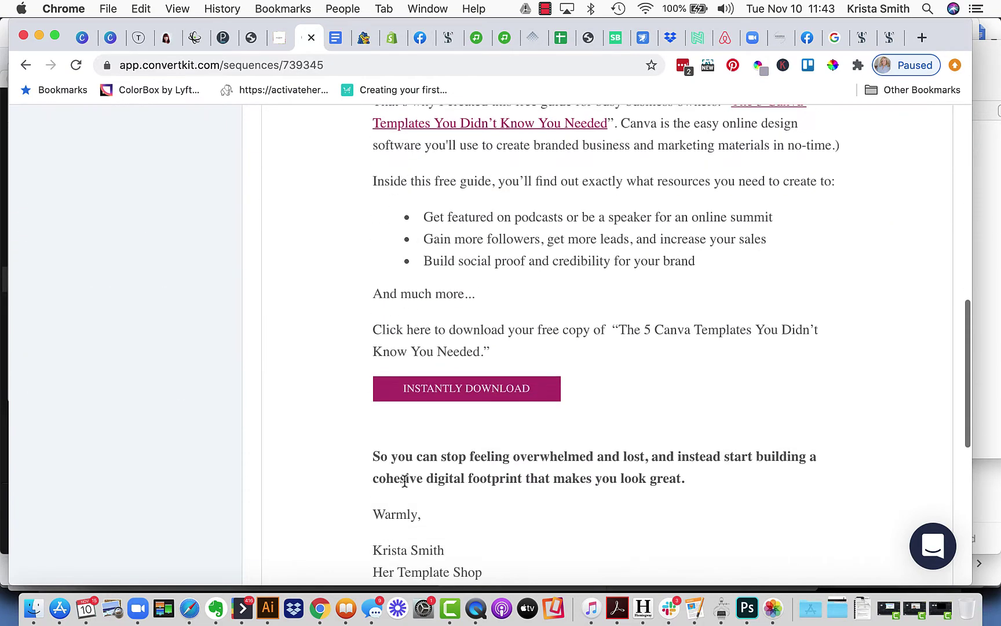
scroll(402, 477, "up", 10)
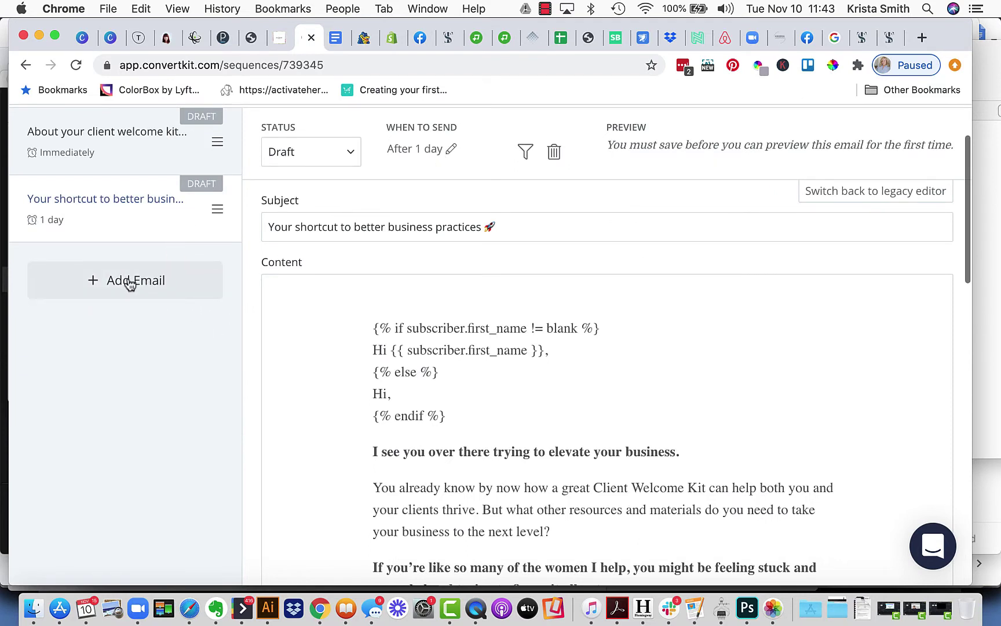
left_click(335, 39)
left_click(307, 38)
scroll(245, 160, "up", 5)
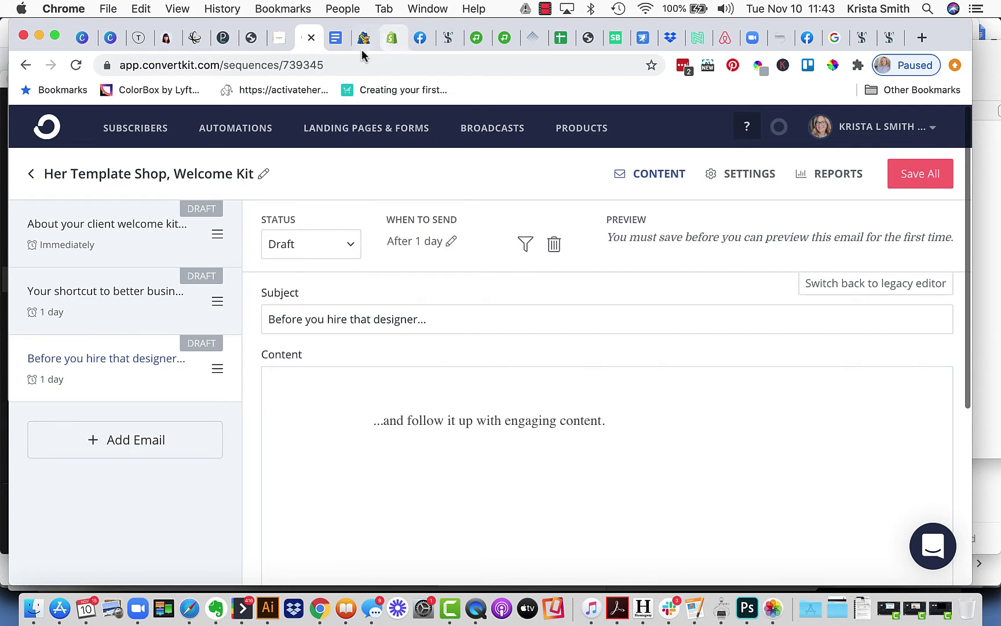
Delete the stray line "...and follow it up with engaging content." and insert the subscriber first name (with fallback) personalization
triple_click(433, 427)
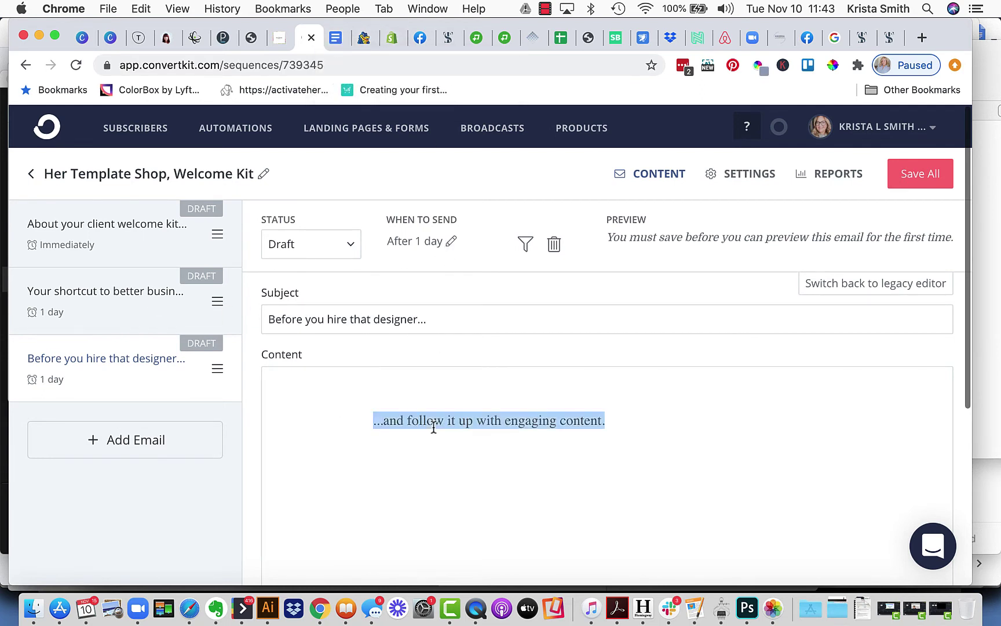
key("BackSpace")
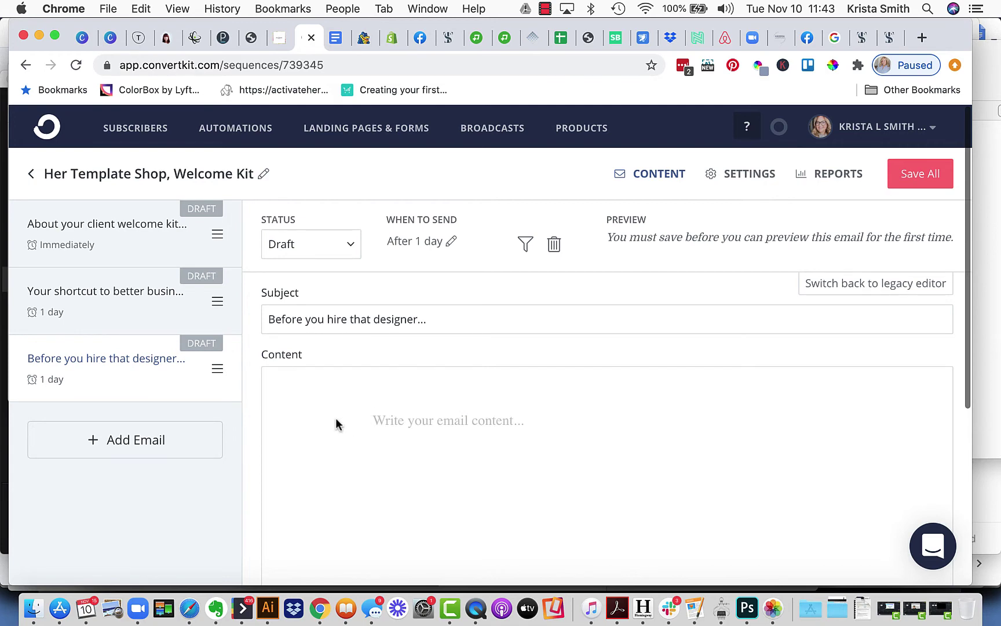
left_click(344, 419)
scroll(365, 487, "down", 4)
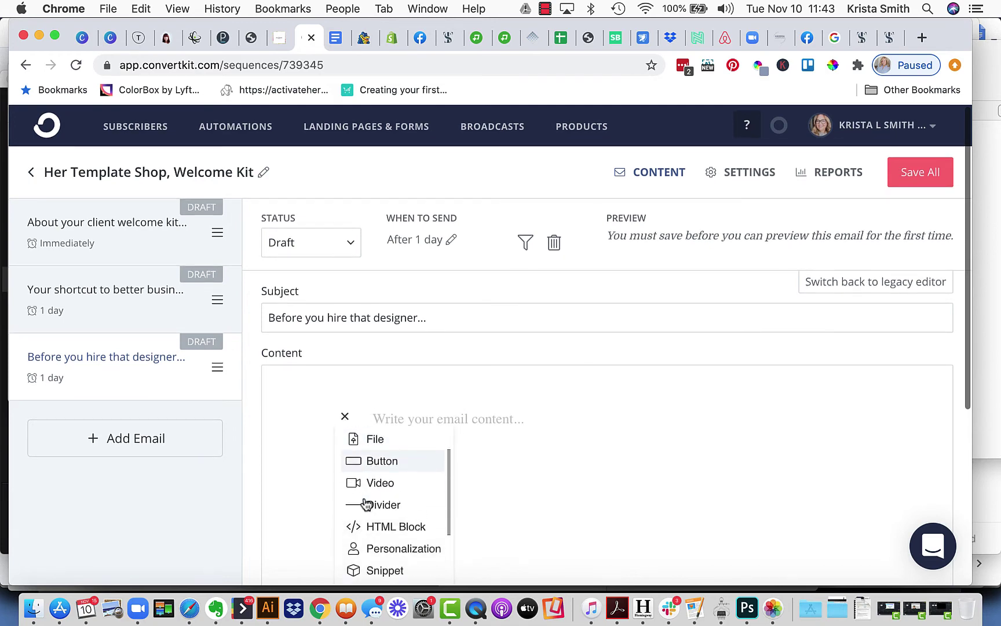
left_click(365, 500)
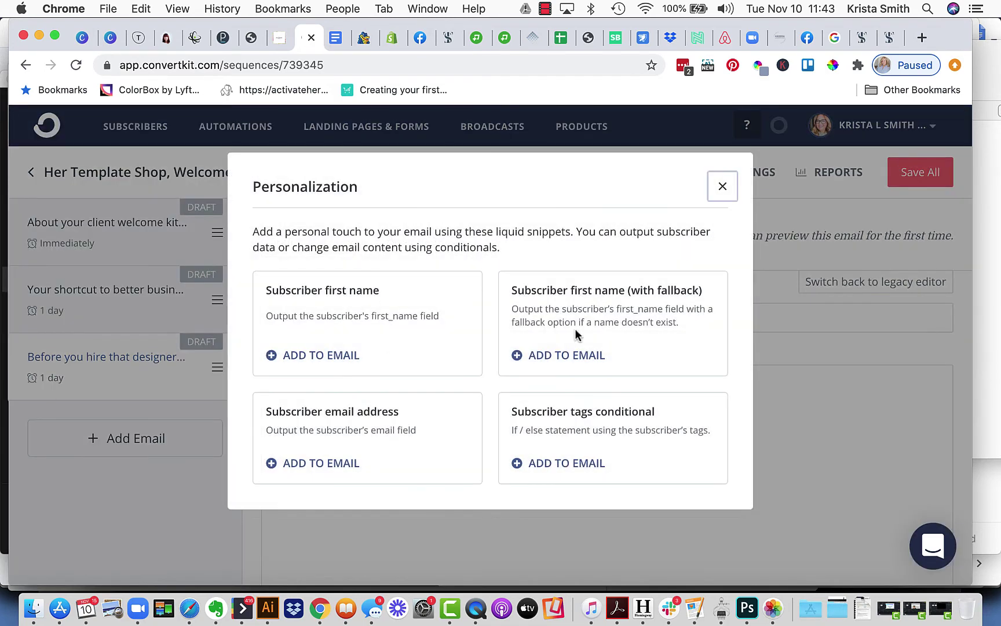
left_click(568, 355)
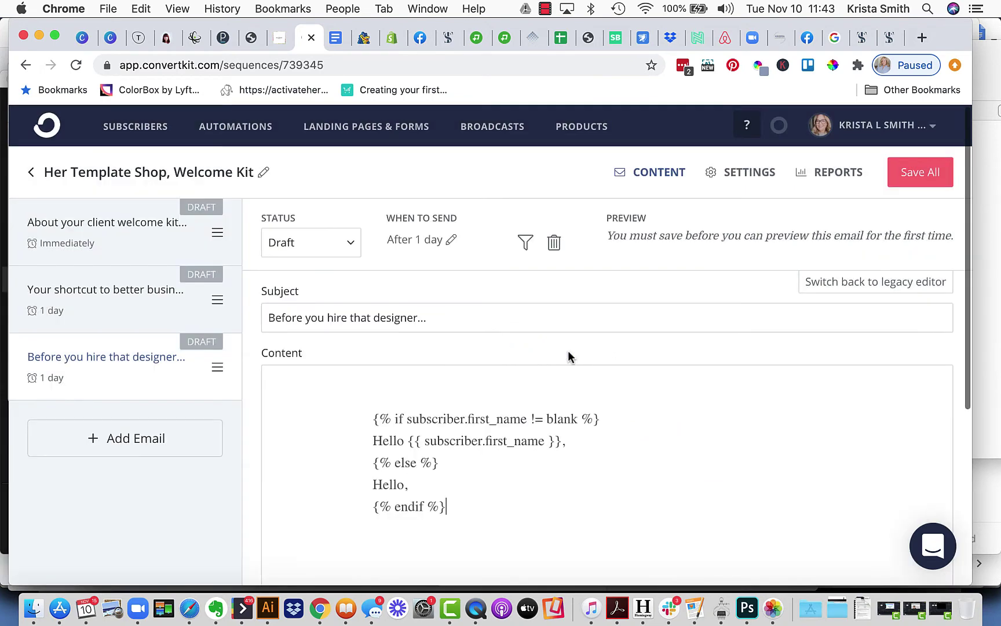
Change "Hello" to "Hi" in both branches of the third email's greeting snippet
left_click(404, 441)
key("BackSpace")
key("BackSpace")
key("BackSpace")
key("BackSpace")
type("i")
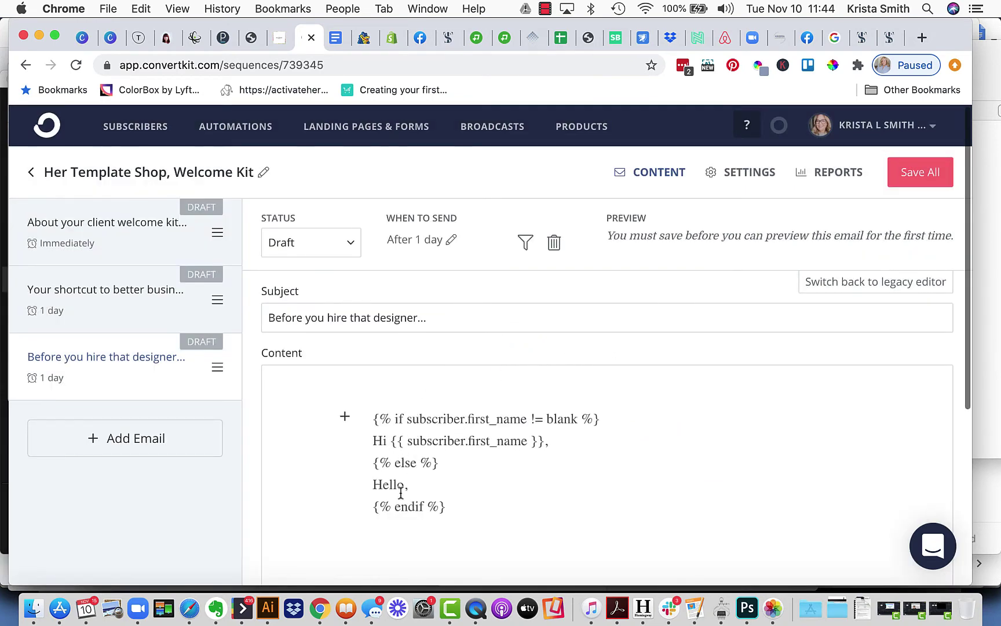
key("BackSpace")
key("BackSpace")
key("BackSpace")
key("BackSpace")
Start a new paragraph below the greeting snippet and paste the third email's body copy, beginning "Most people think it's expensive"
scroll(403, 488, "down", 2)
left_click(468, 464)
key("Return")
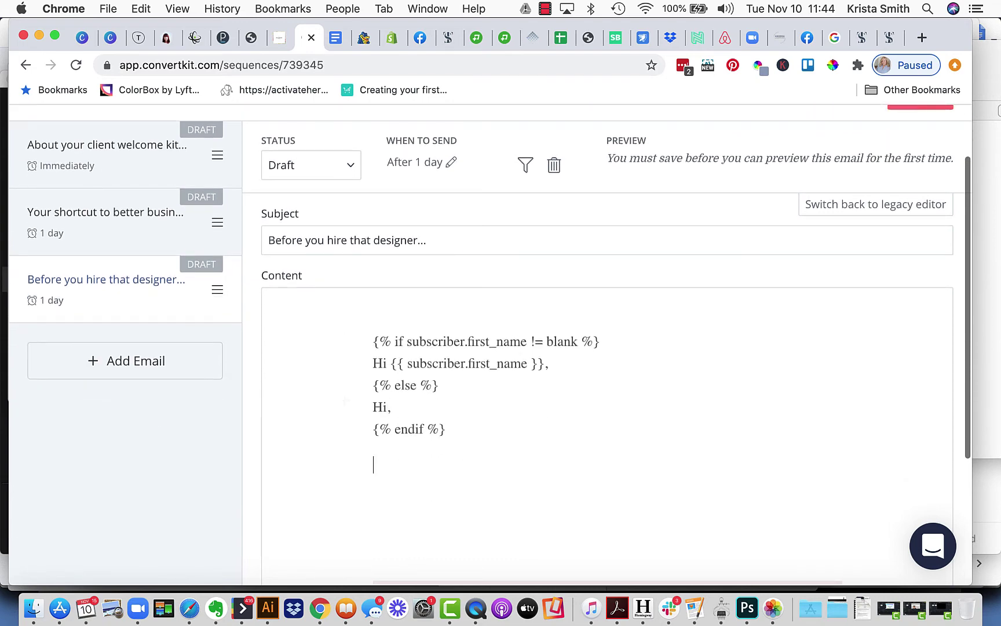
key("super+v")
scroll(462, 383, "up", 5)
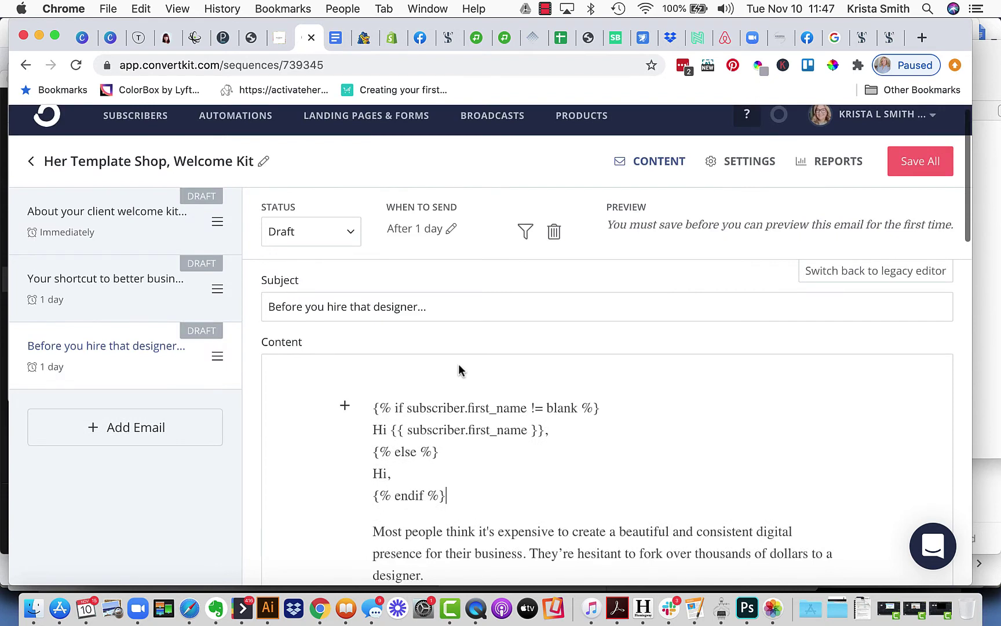
Save the new email, set the status of all three emails in the sequence to Active, and save the changes
left_click(918, 161)
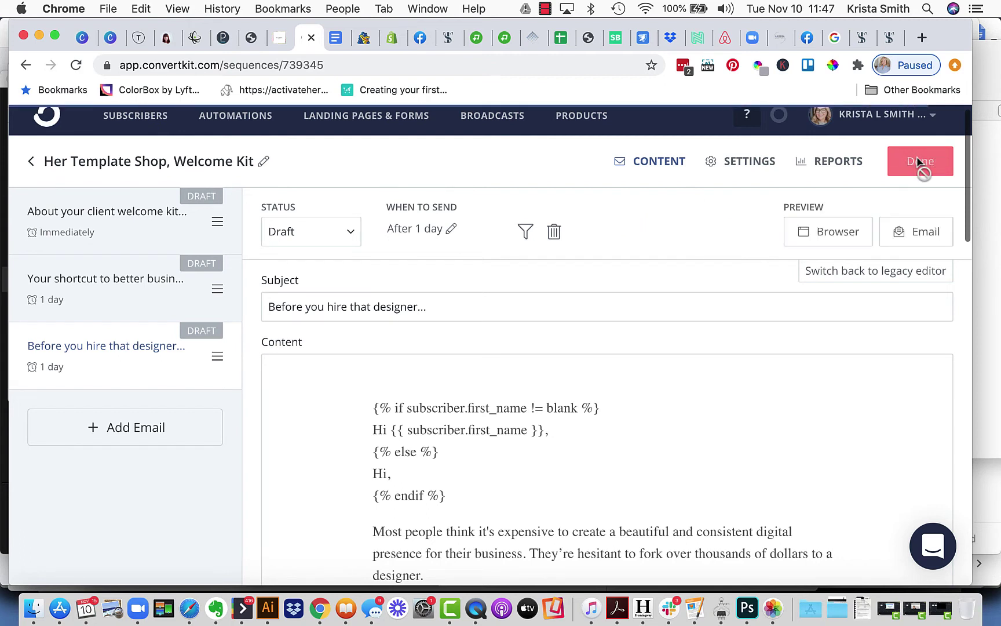
left_click(135, 214)
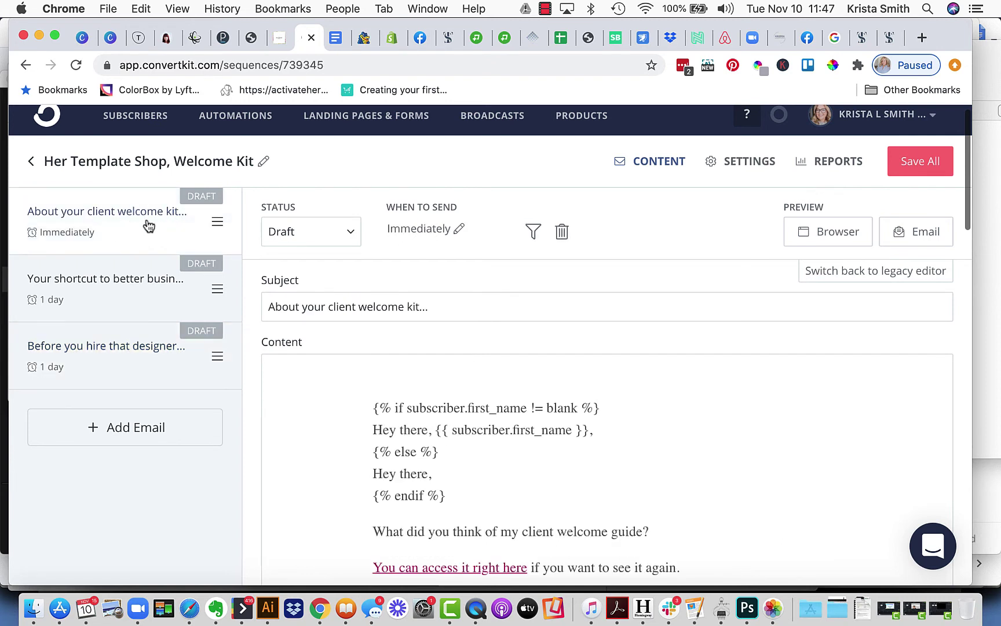
left_click(341, 239)
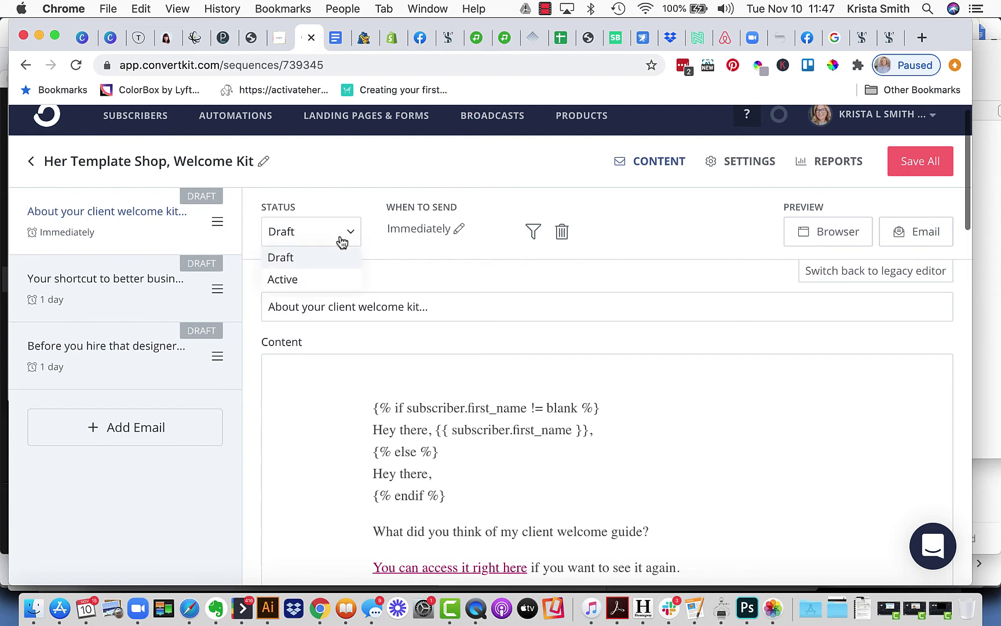
left_click(321, 285)
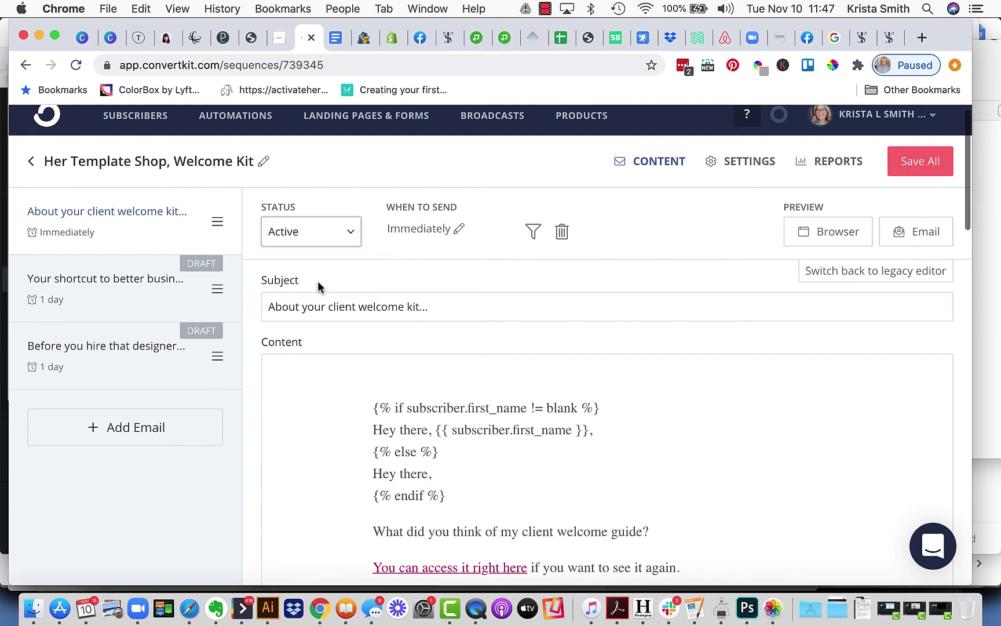
left_click(188, 289)
left_click(326, 244)
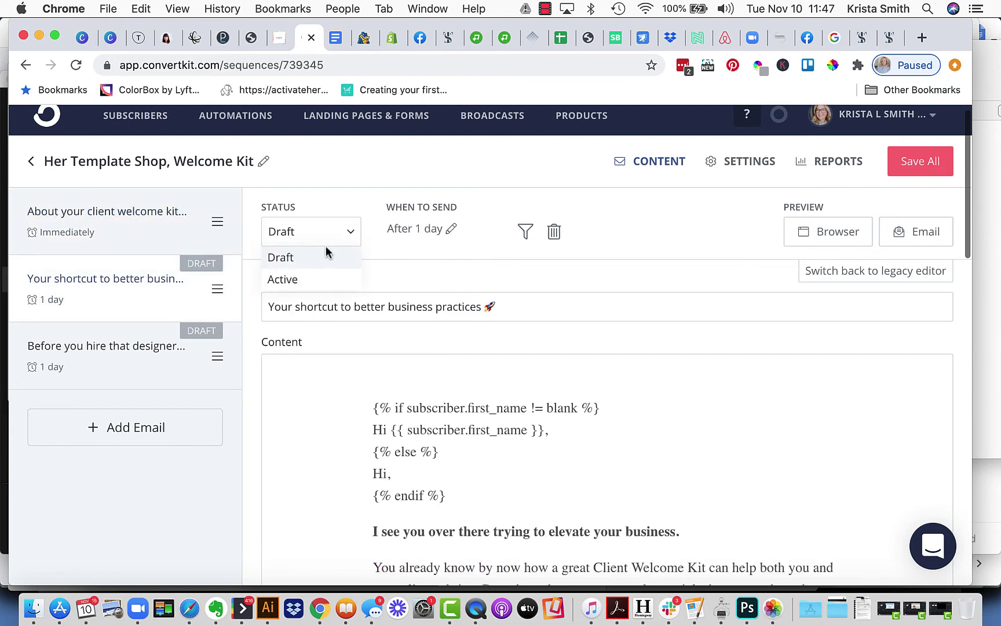
left_click(313, 281)
left_click(183, 354)
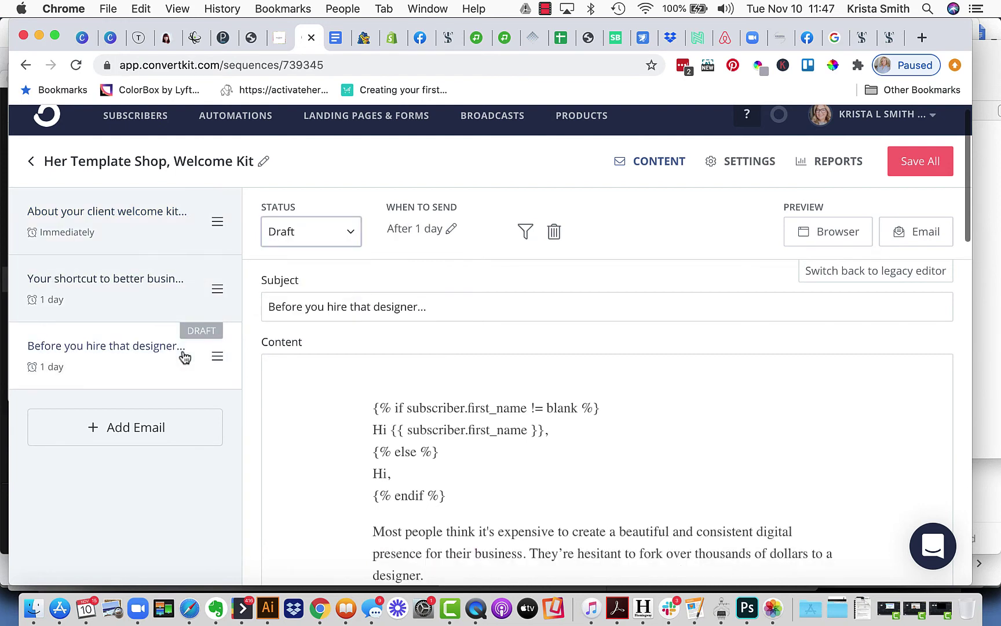
left_click(313, 242)
left_click(299, 281)
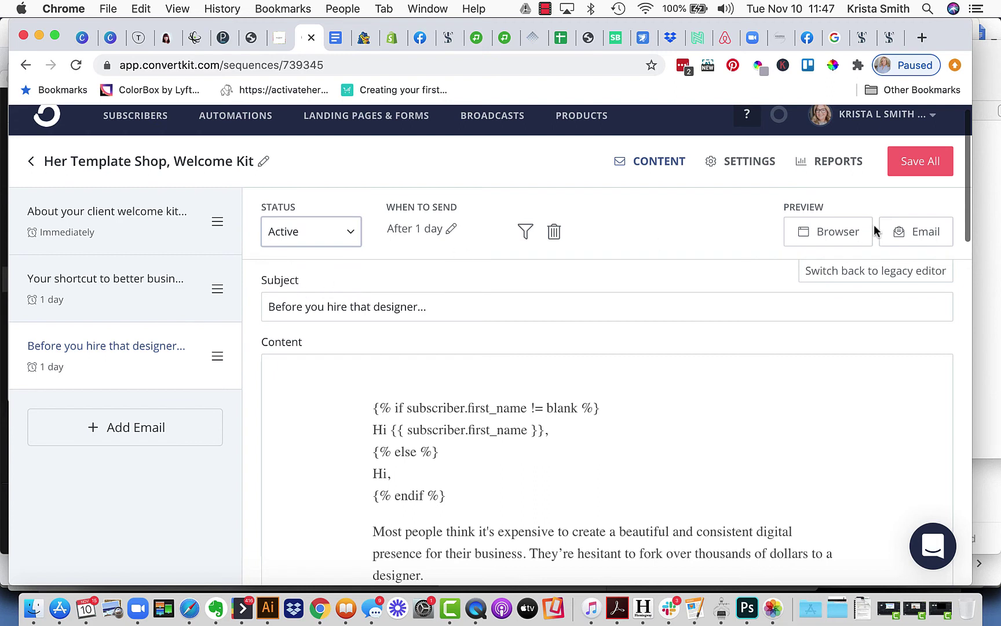
left_click(921, 165)
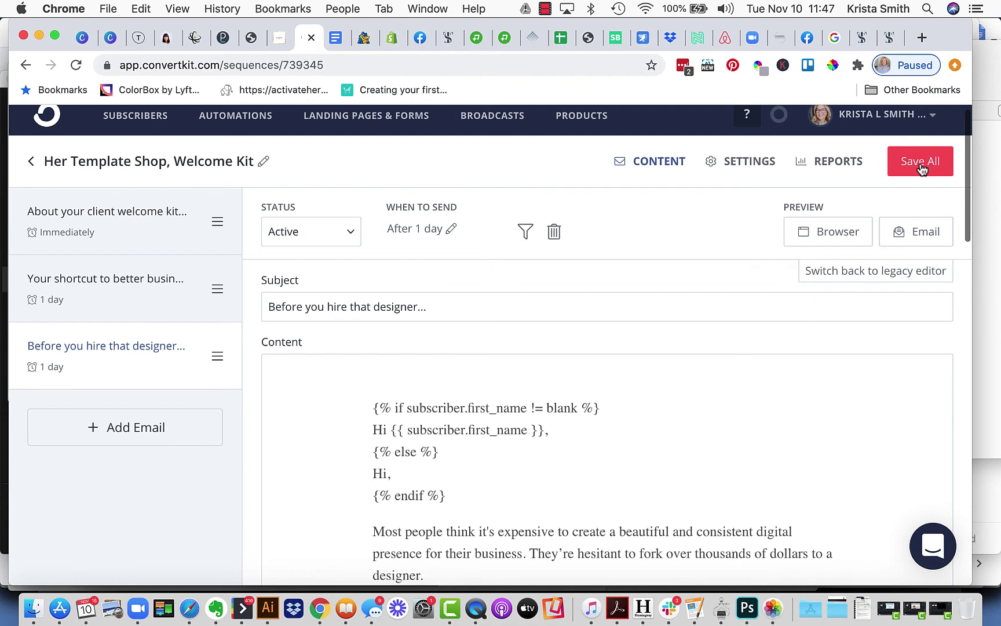
Create a new visual automation and name it "Client Welcome Kit Sequence"
left_click(258, 120)
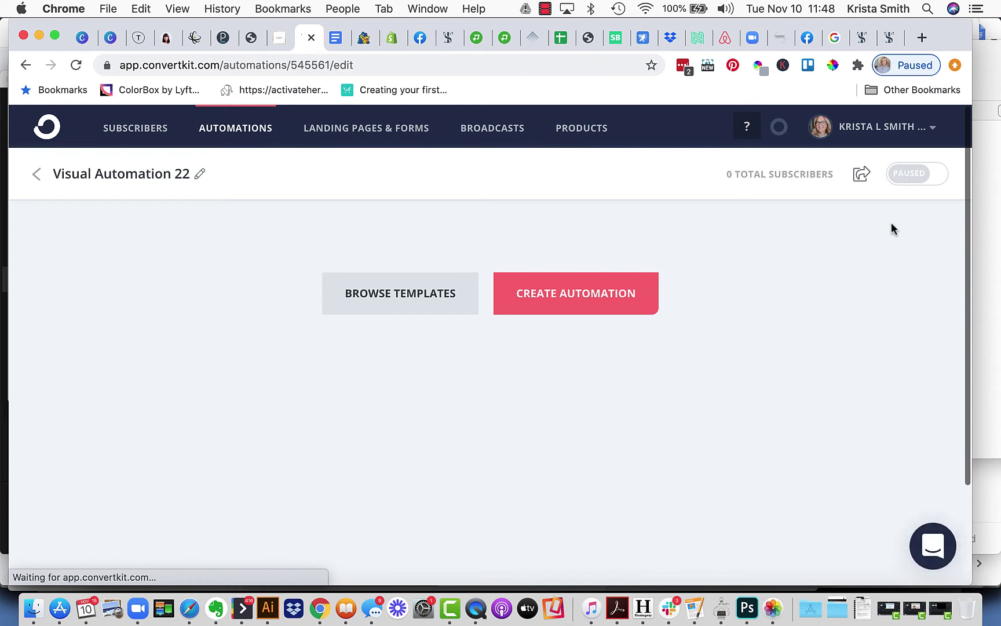
left_click(197, 176)
left_click_drag(193, 172, 50, 171)
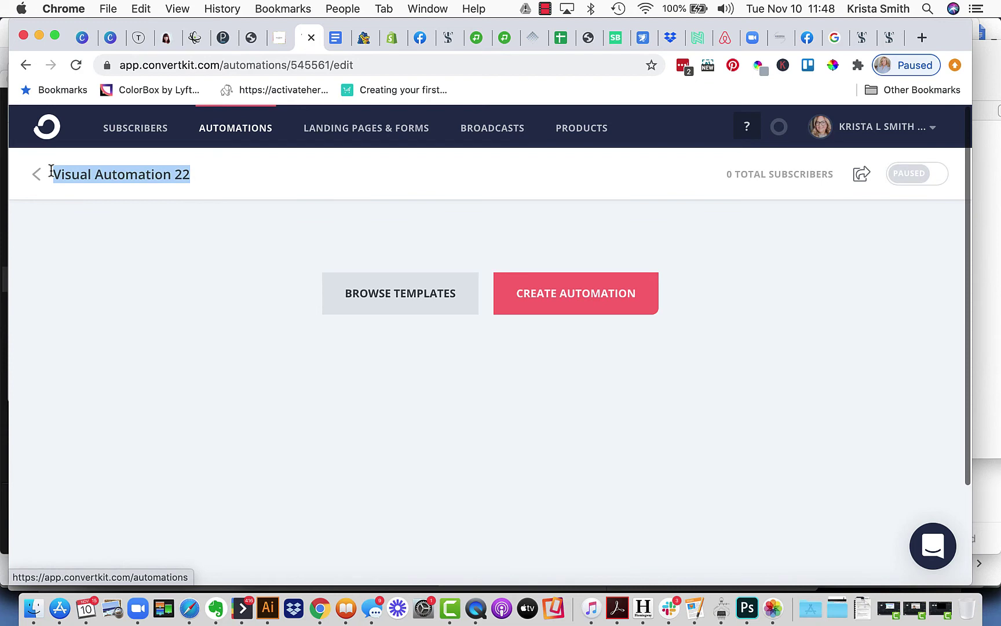
type("I")
key("BackSpace")
type("C")
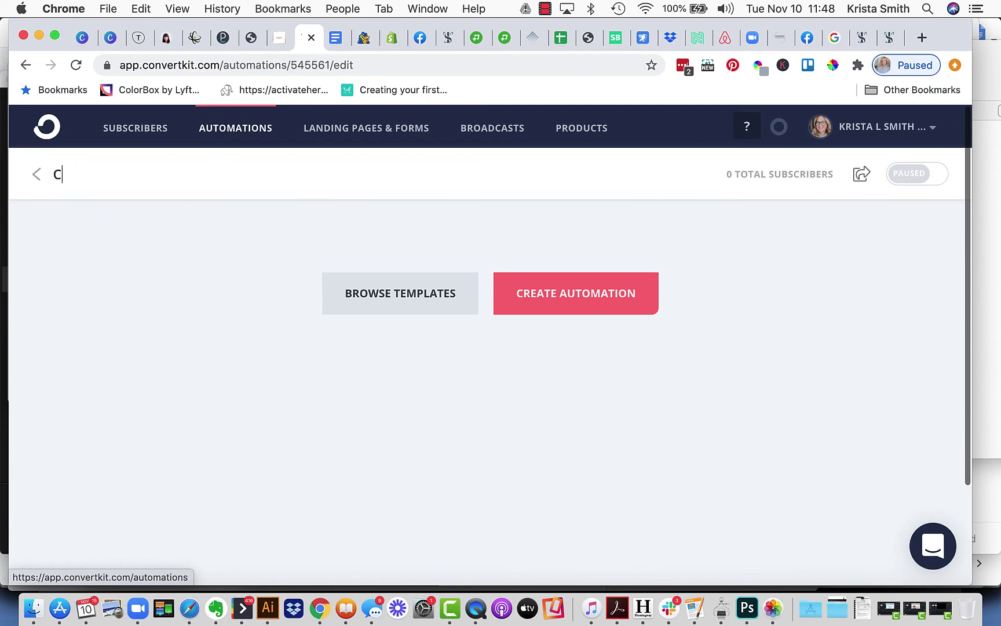
type("lient Welcome Kit Sequence")
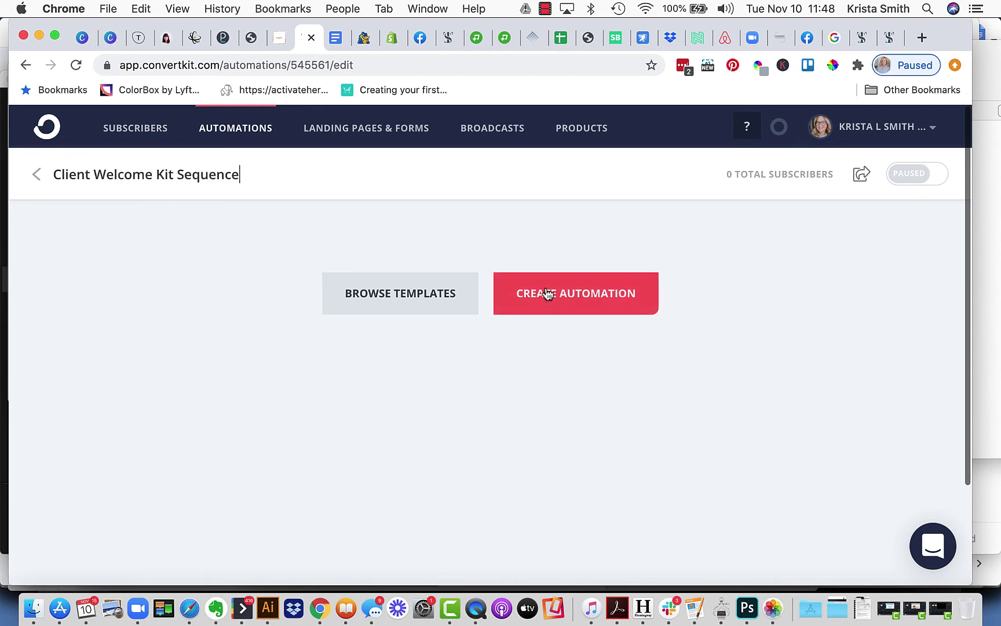
Start the automation with a "Joins a form" event for the "Client Welcome Kit Ultimate Guide" form
left_click(565, 292)
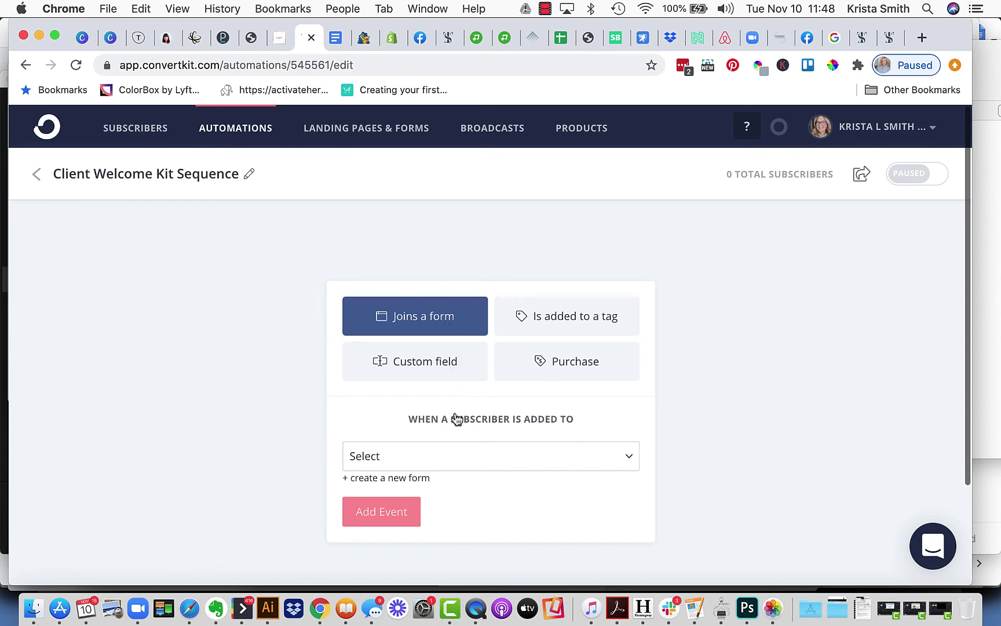
left_click(454, 464)
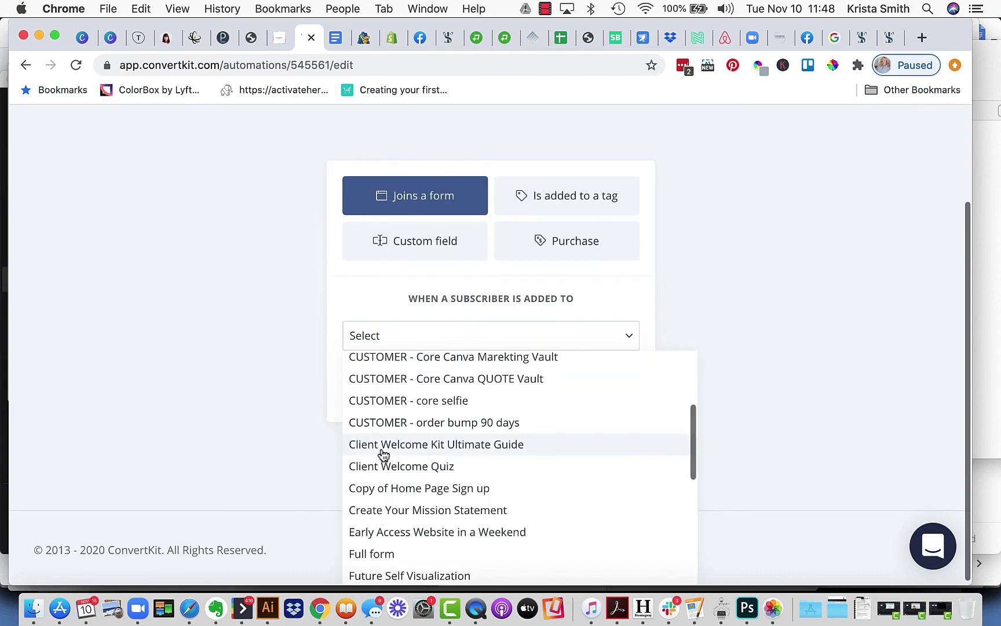
left_click(472, 448)
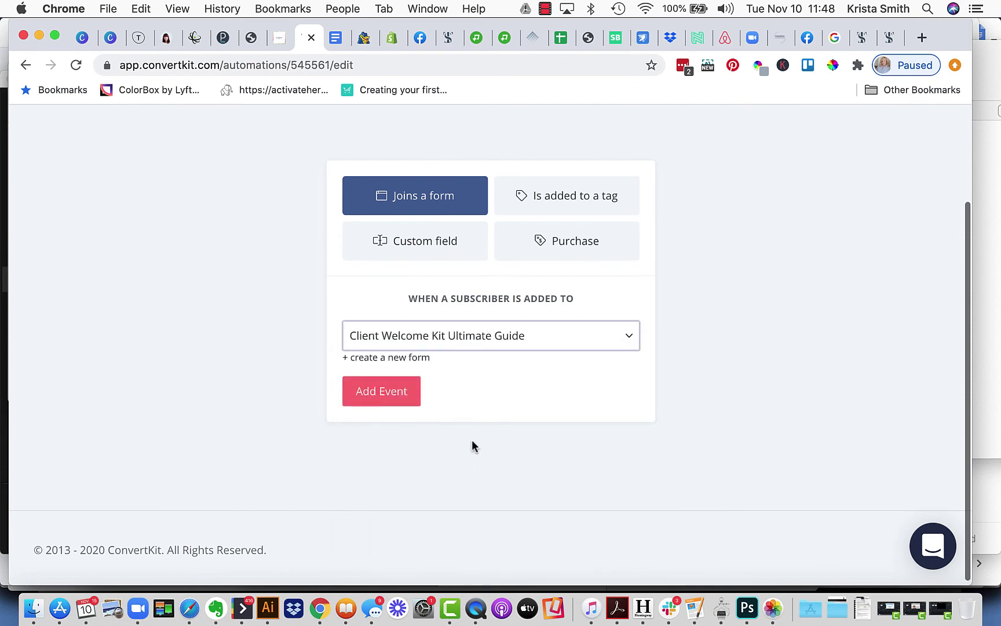
left_click(380, 393)
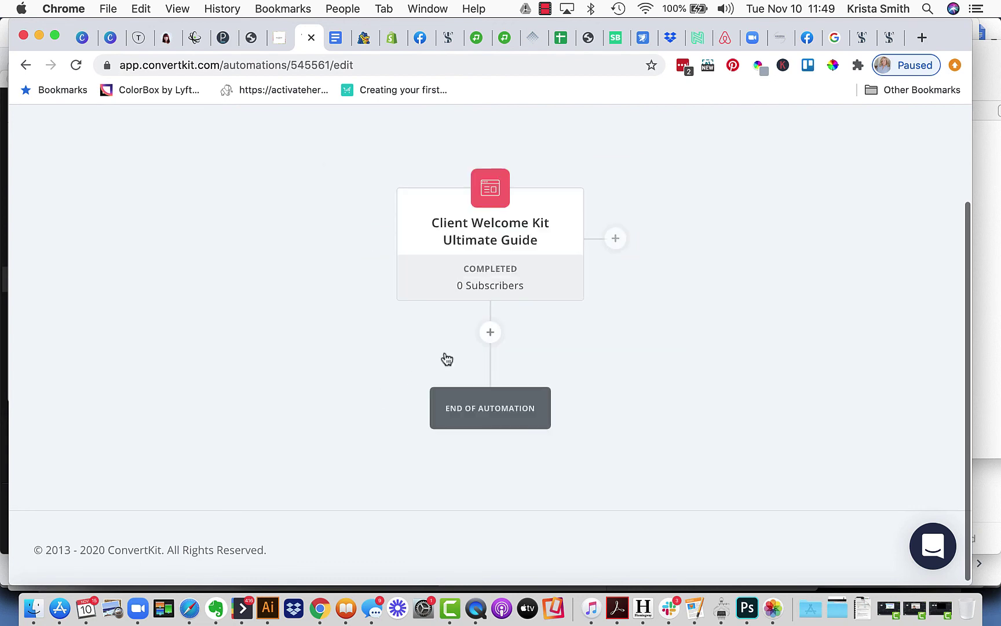
Add an email sequence action below the form event that adds subscribers to "Her Template Shop, Welcome Kit"
left_click(491, 333)
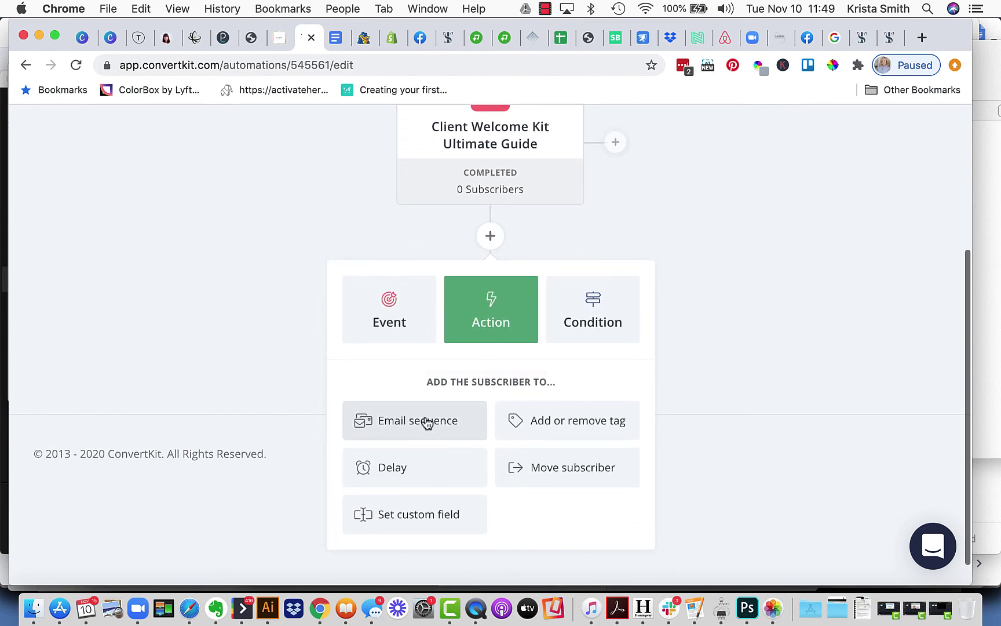
left_click(427, 422)
left_click(426, 451)
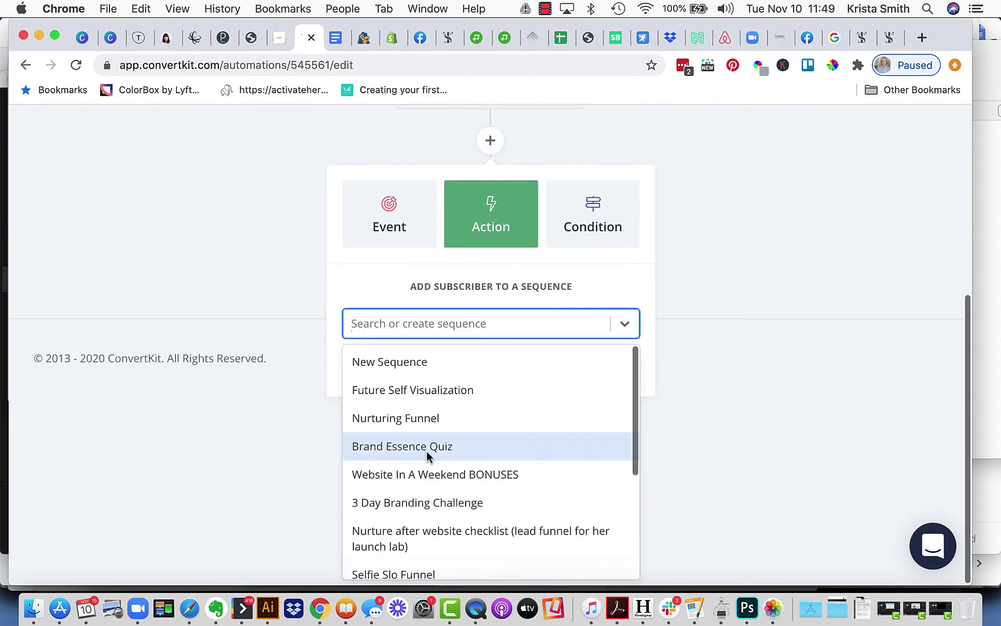
scroll(417, 472, "down", 3)
left_click(422, 548)
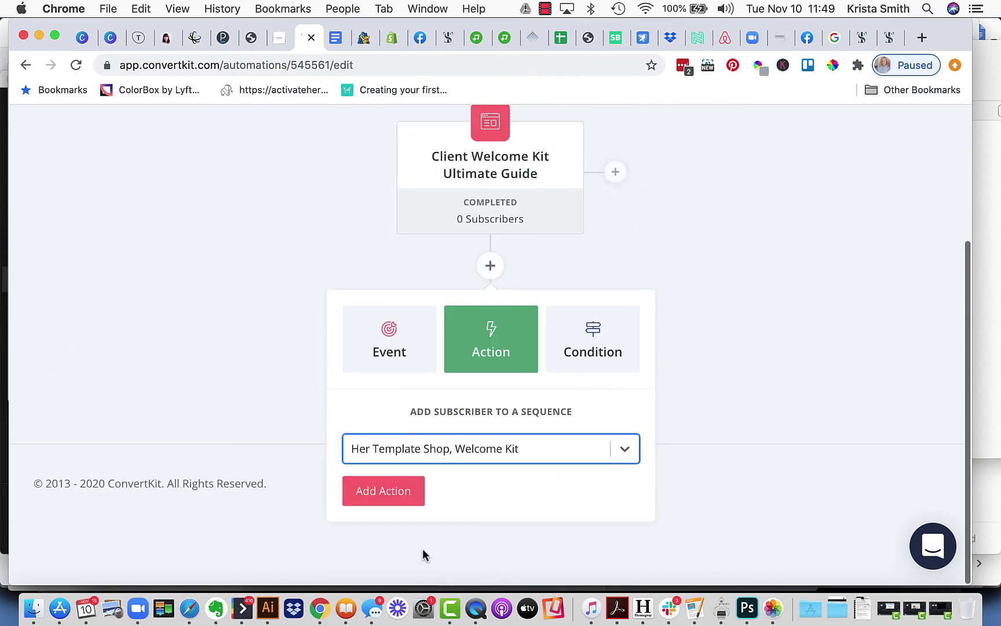
left_click(394, 500)
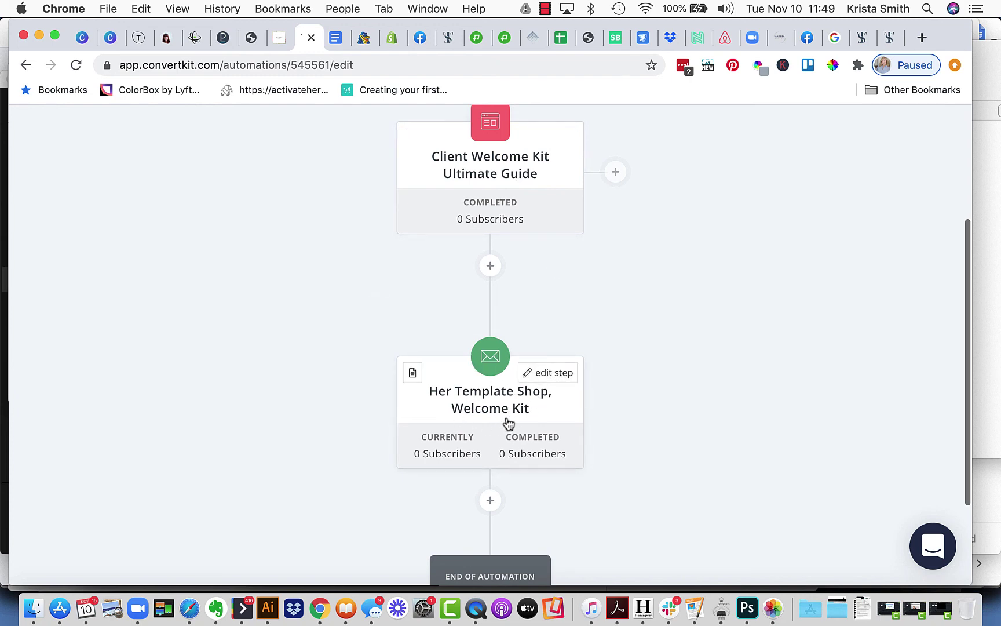
Turn on the "Client Welcome Kit Sequence" automation and confirm
scroll(622, 474, "up", 5)
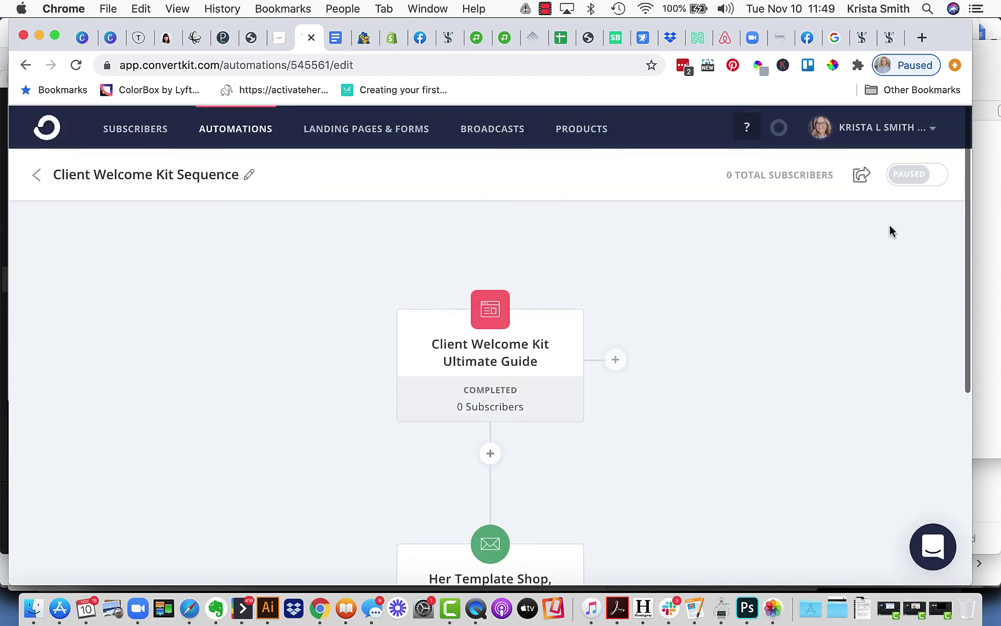
left_click(920, 176)
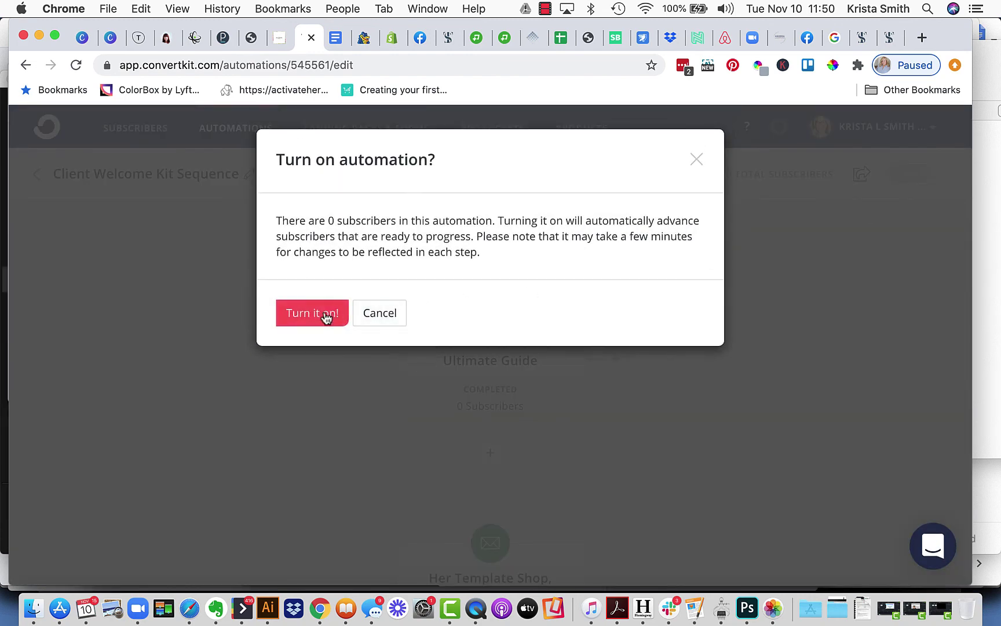
left_click(324, 314)
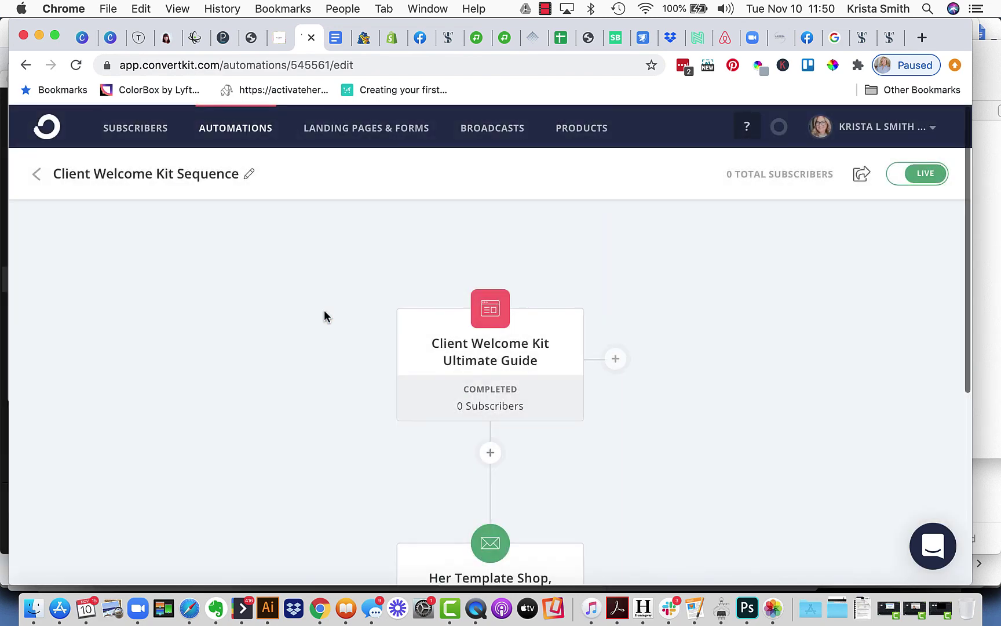